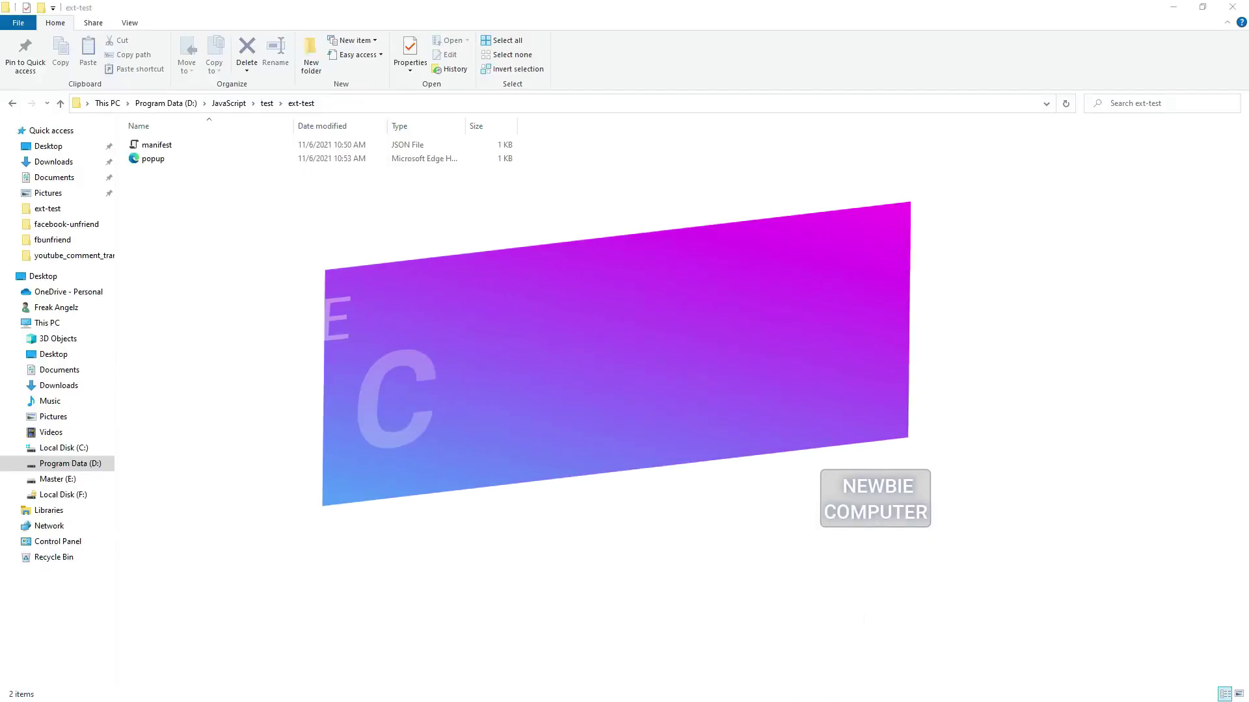
Launch Google Chrome from the Start menu and bring its window to the front.
{"action": "key", "text": "super"}
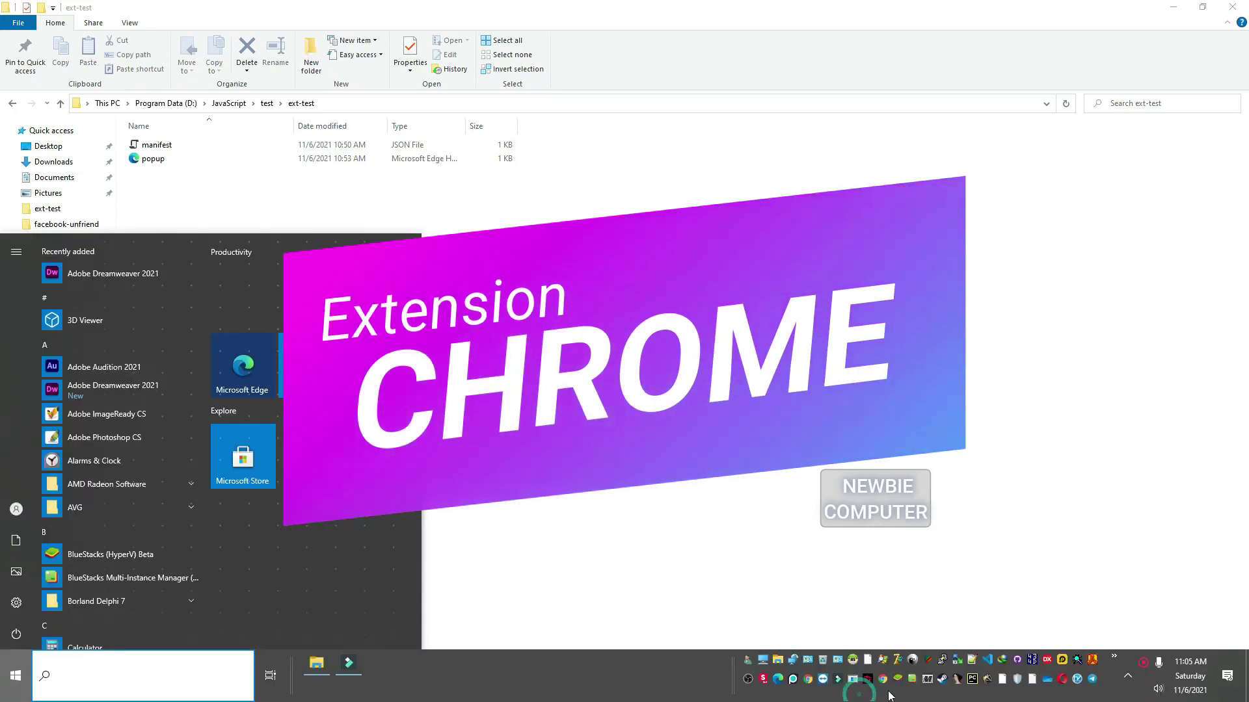
{"action": "left_click", "coordinate": [883, 679]}
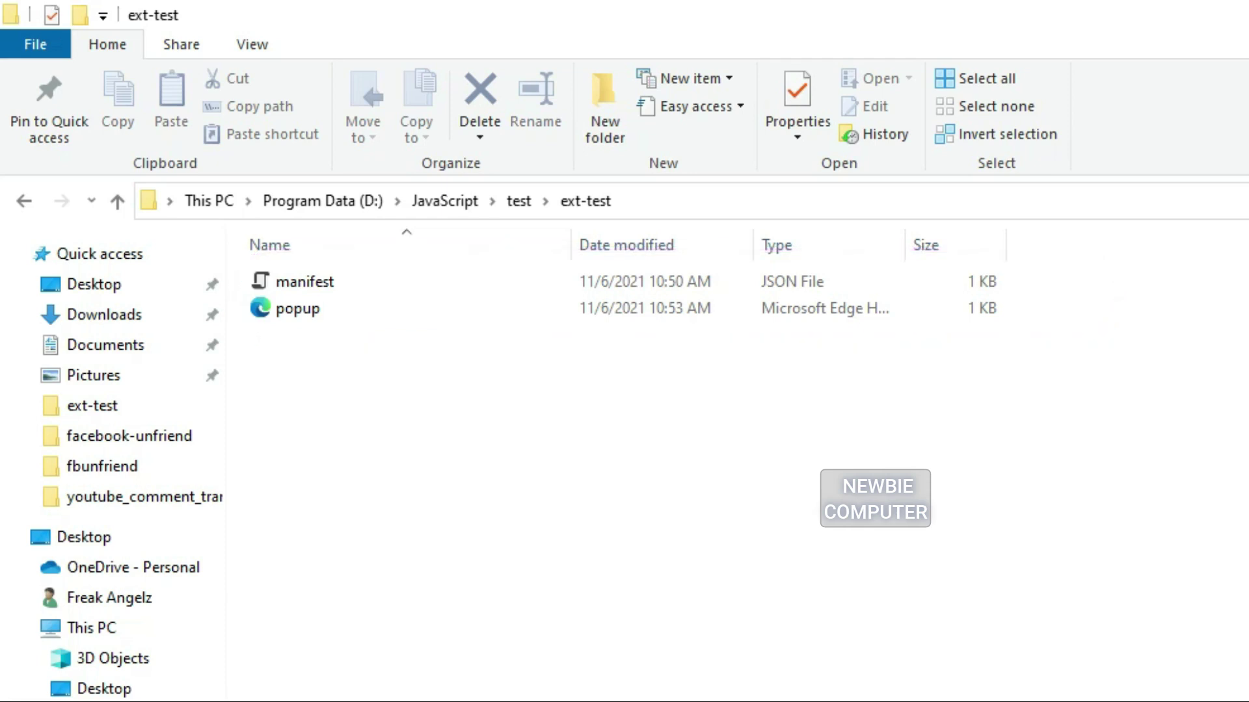
{"action": "key", "text": "super"}
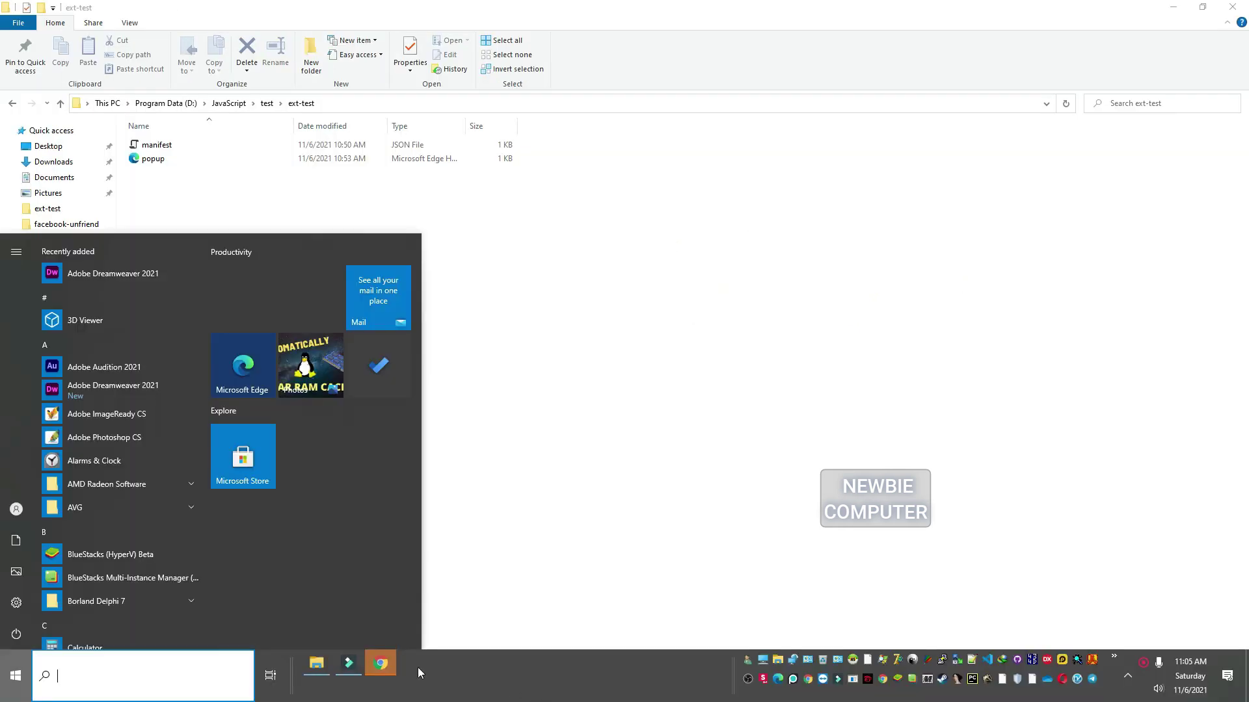
{"action": "left_click", "coordinate": [380, 664]}
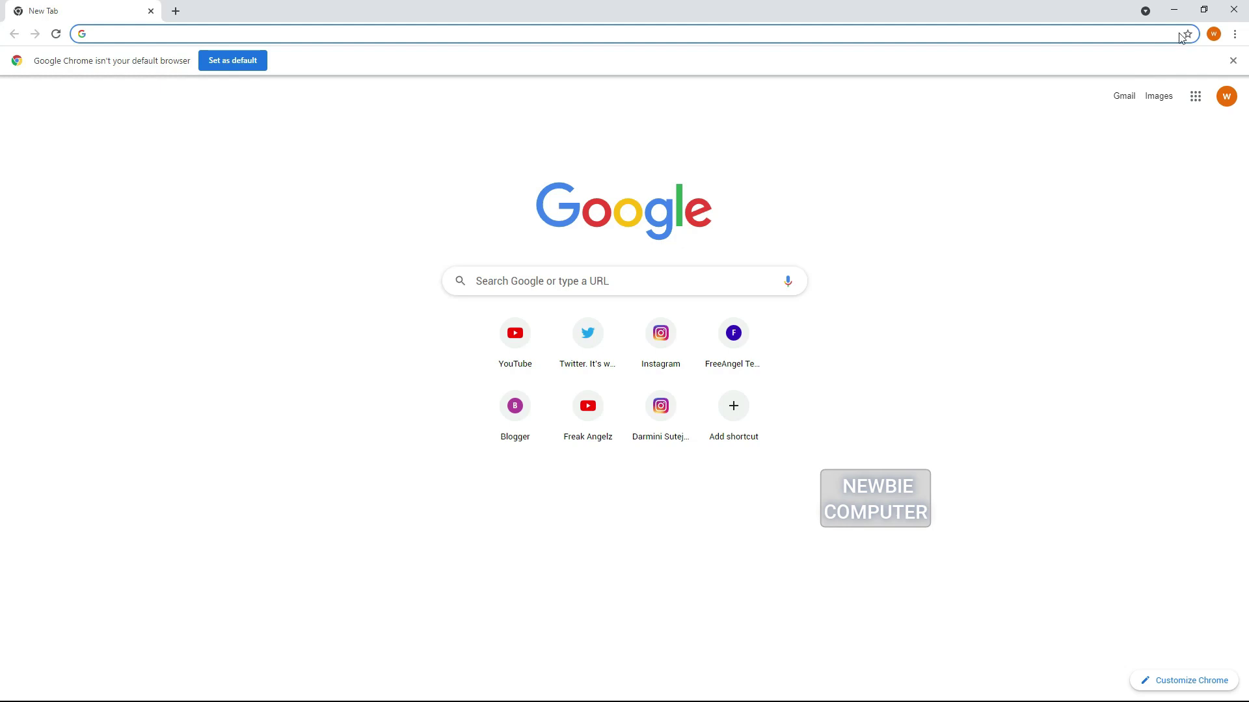
Reach Chrome's Extensions page through Settings, enable Developer mode, and start Load unpacked.
{"action": "left_click", "coordinate": [1235, 35]}
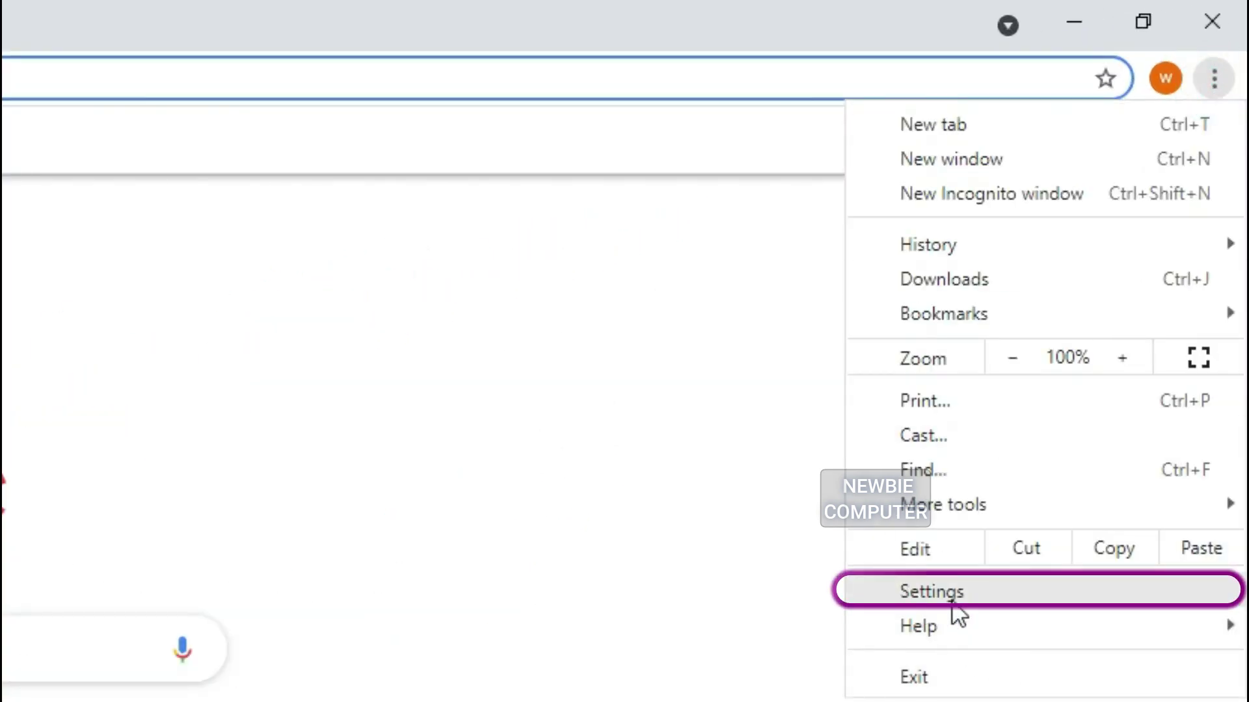
{"action": "left_click", "coordinate": [955, 602]}
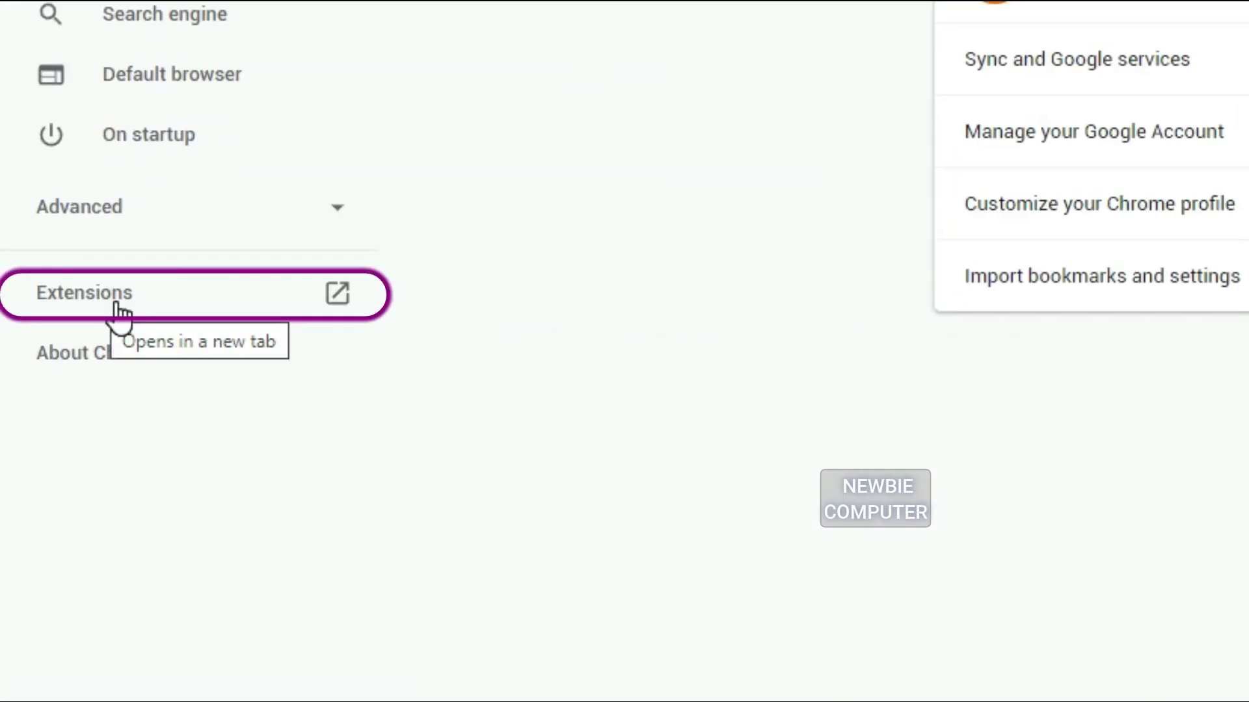
{"action": "left_click", "coordinate": [120, 311]}
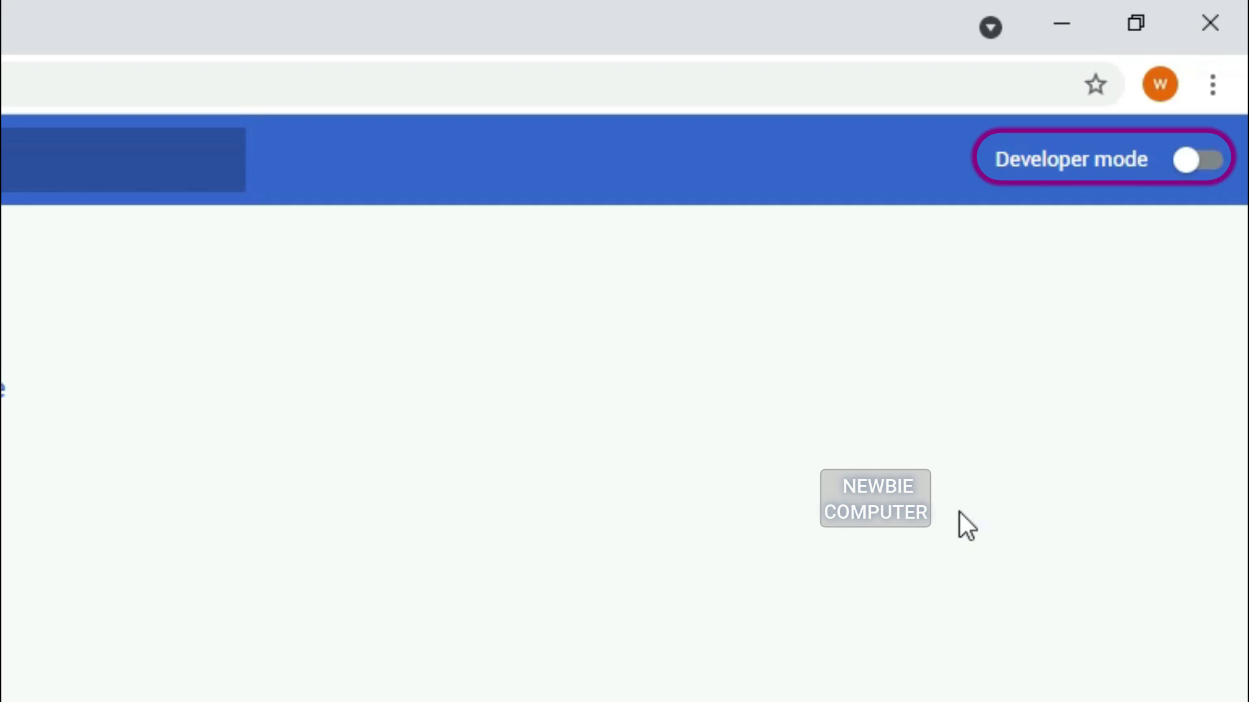
{"action": "left_click", "coordinate": [1218, 166]}
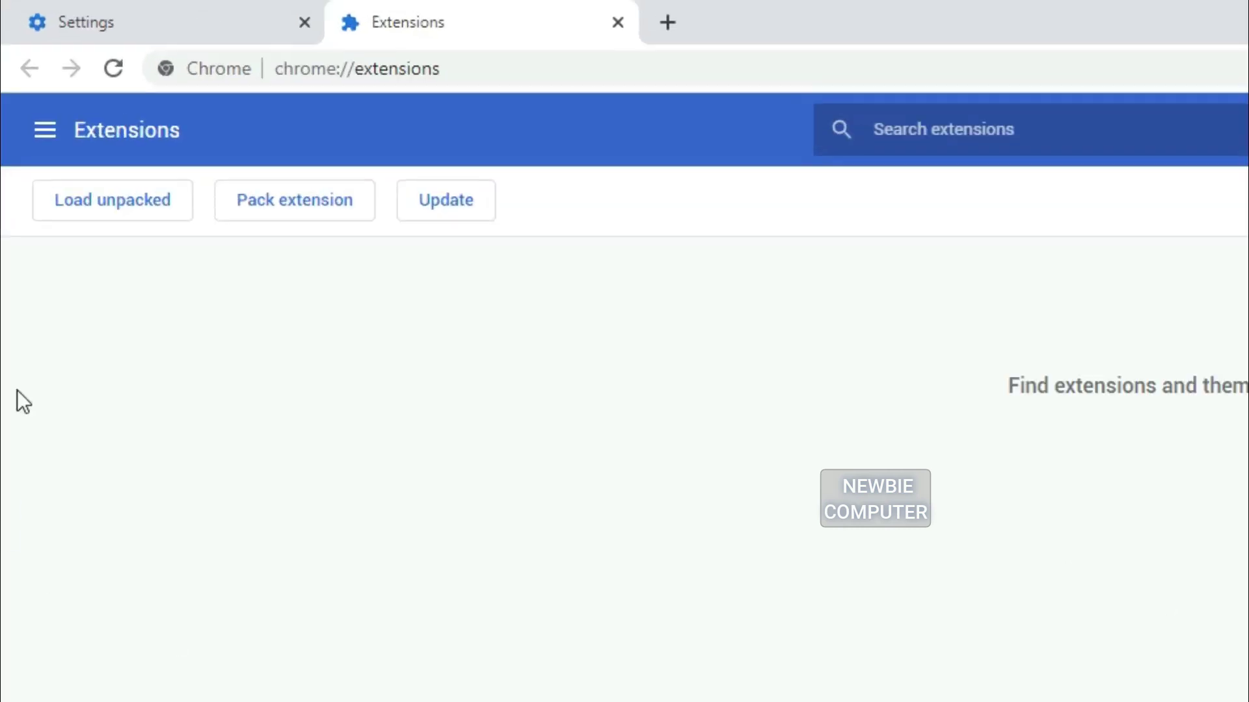
{"action": "left_click", "coordinate": [121, 203]}
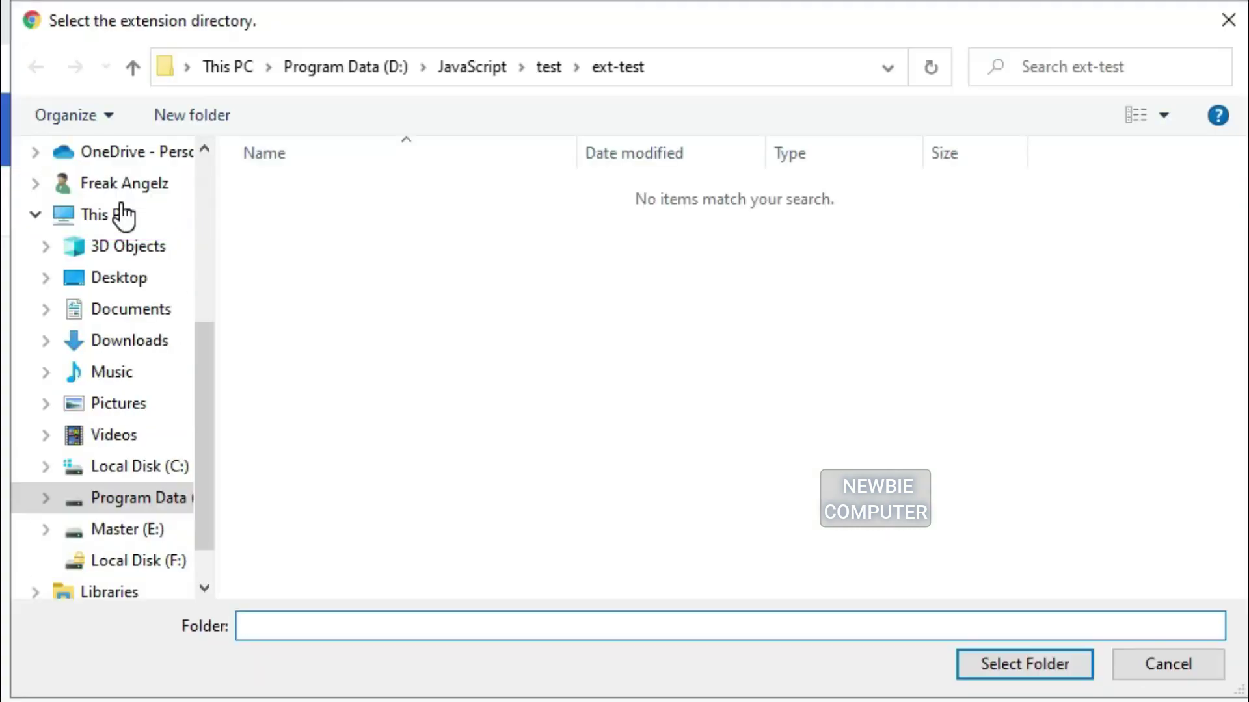
Choose the ext-test folder inside test and load it as an unpacked extension.
{"action": "left_click", "coordinate": [552, 70]}
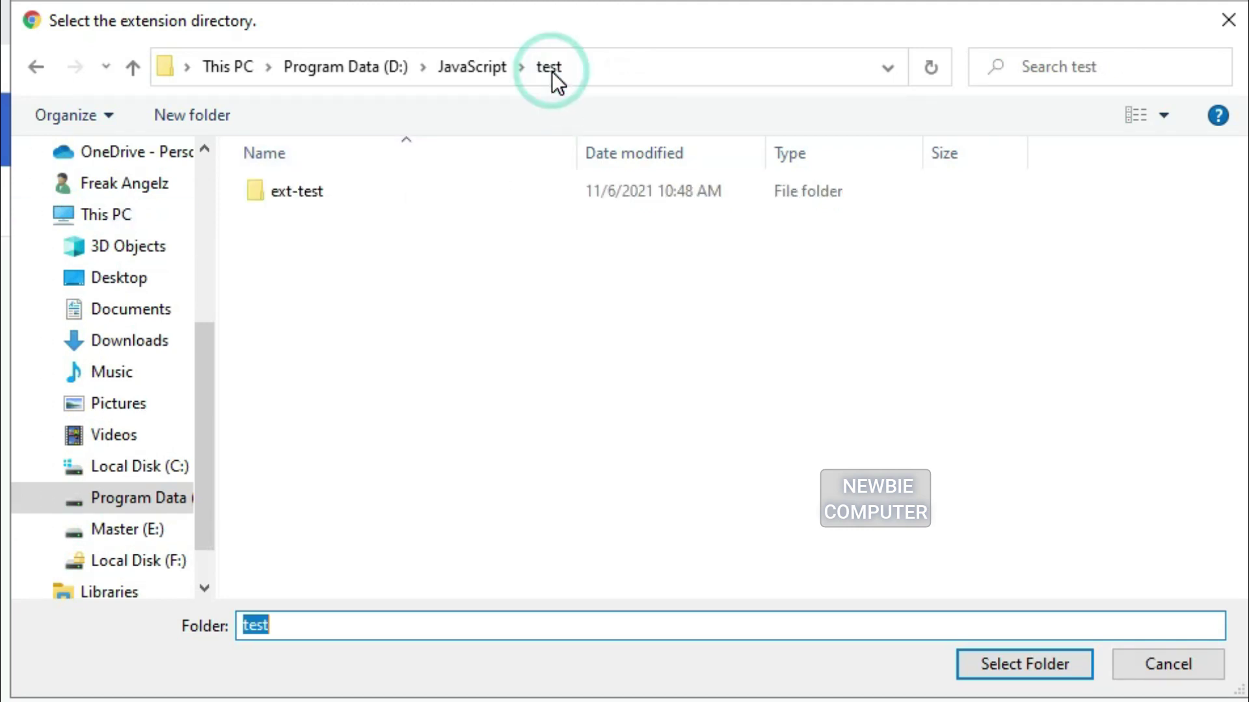
{"action": "left_click", "coordinate": [290, 194]}
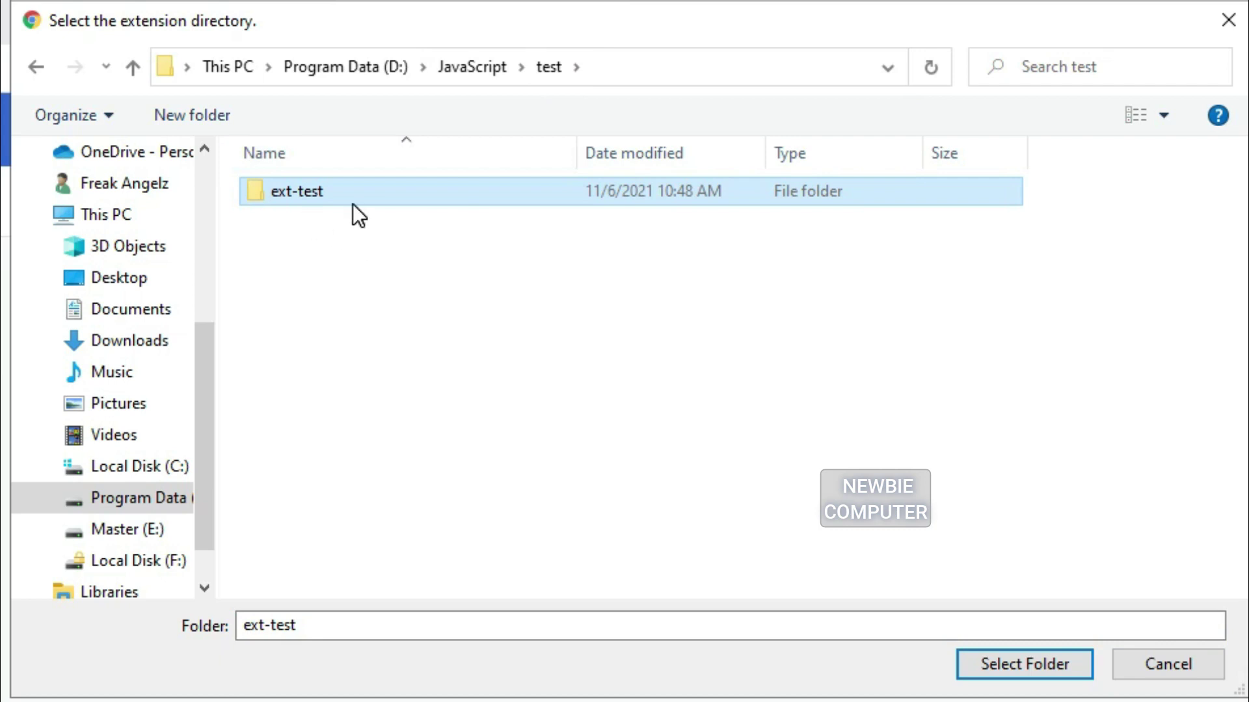
{"action": "left_click", "coordinate": [1041, 674]}
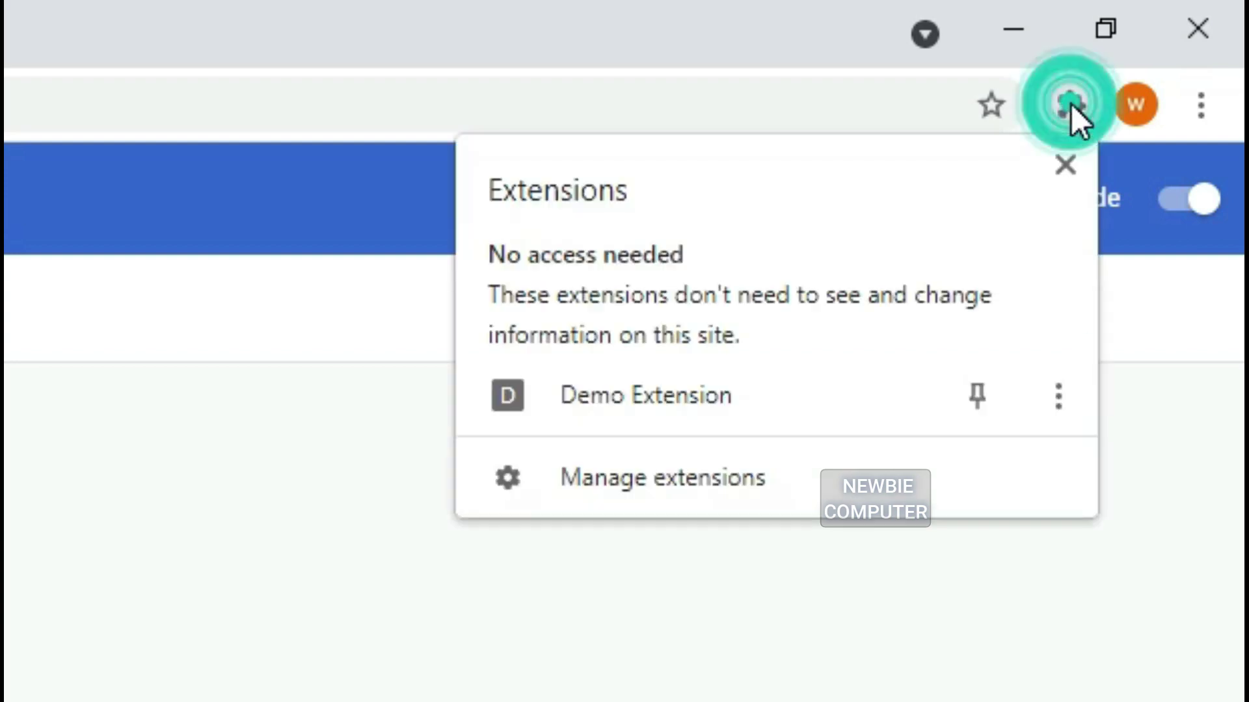
Show the Demo Extension popup, dismiss it, and close Chrome.
{"action": "left_click", "coordinate": [609, 405]}
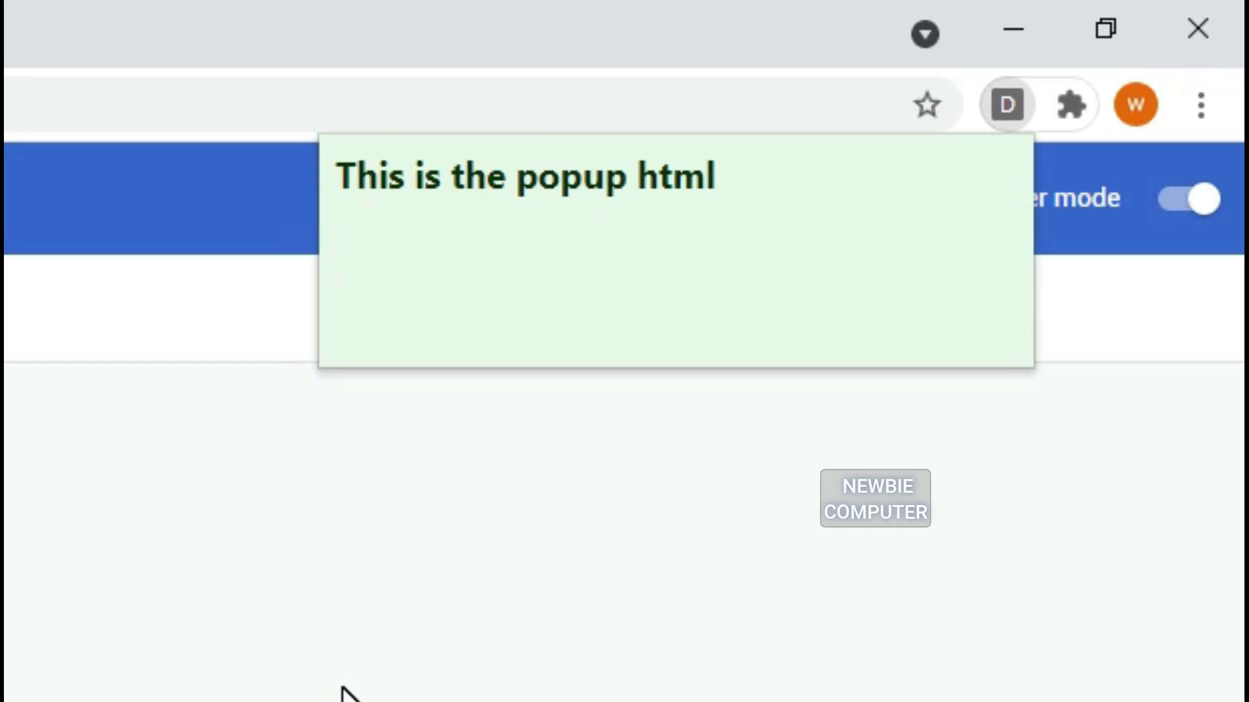
{"action": "left_click", "coordinate": [344, 691]}
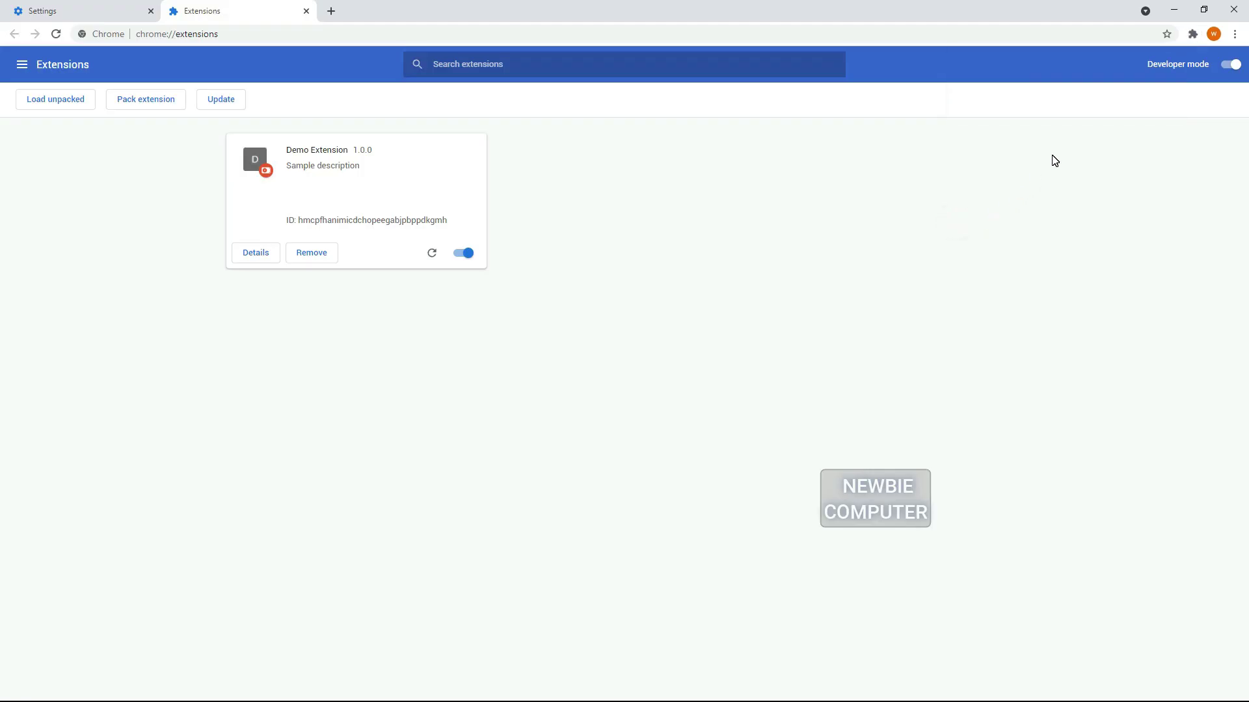
{"action": "left_click", "coordinate": [1233, 12]}
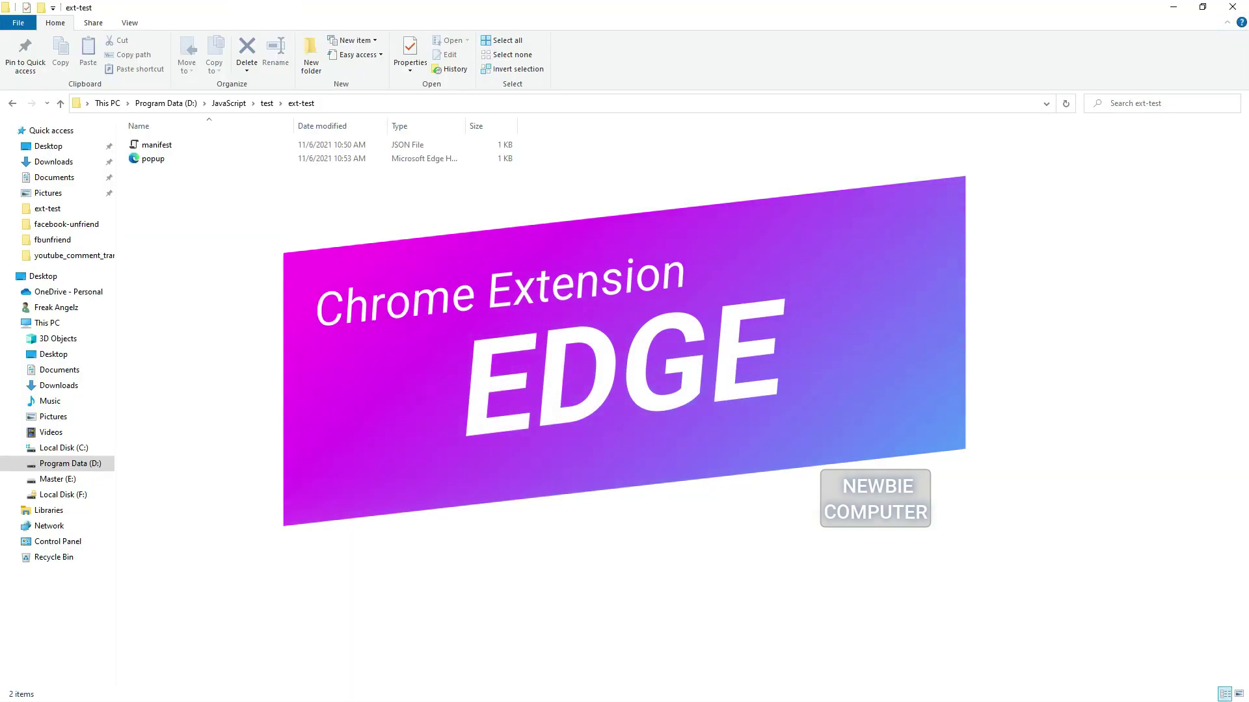
Launch Microsoft Edge, go to Manage extensions, and enable Developer mode.
{"action": "key", "text": "super"}
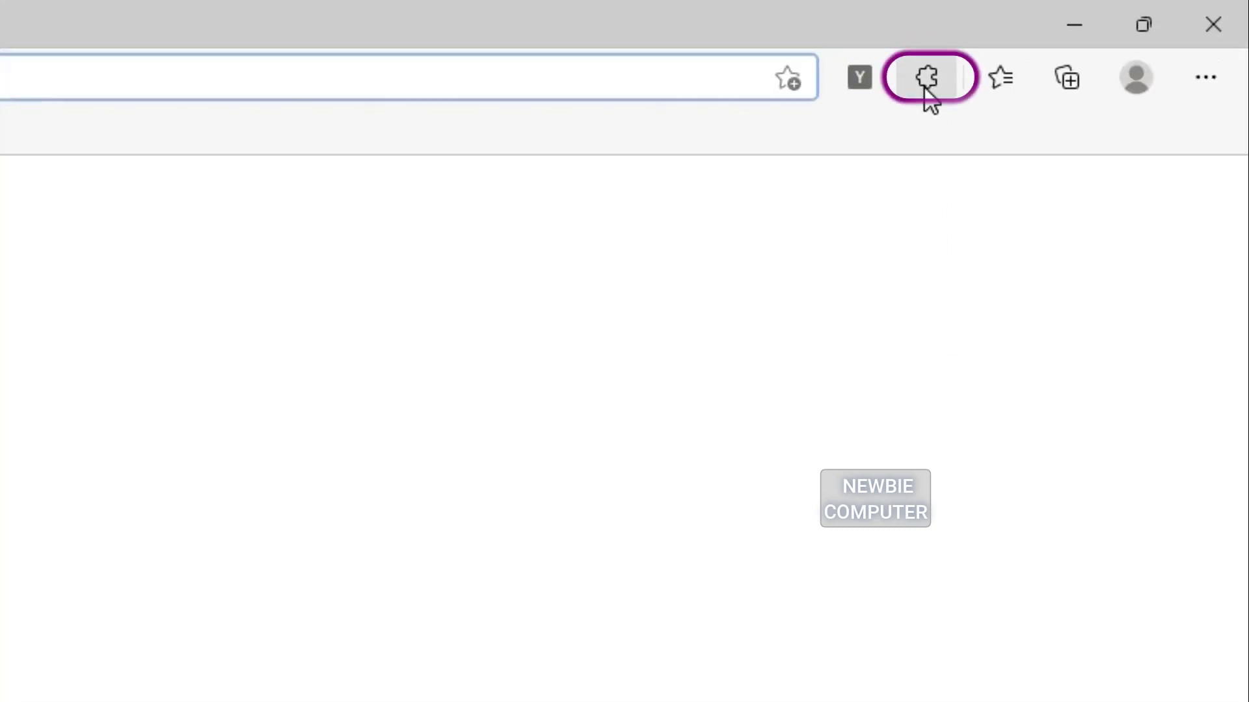
{"action": "left_click", "coordinate": [924, 88]}
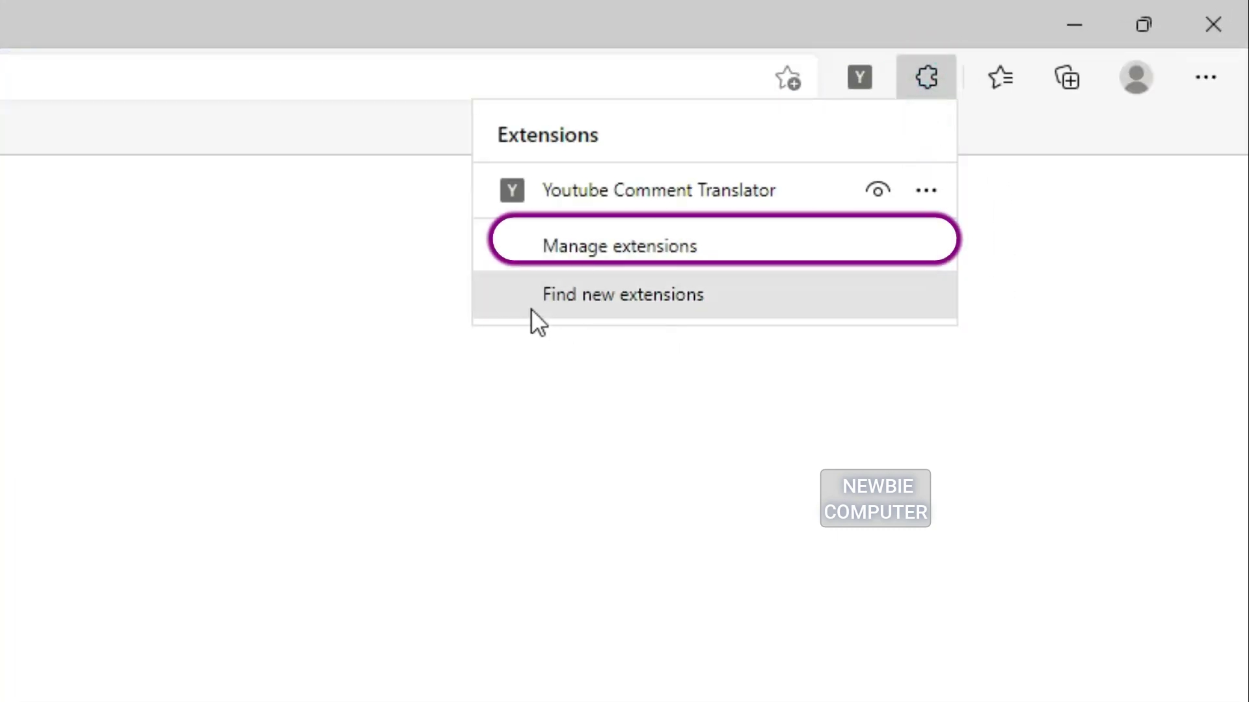
{"action": "left_click", "coordinate": [630, 250]}
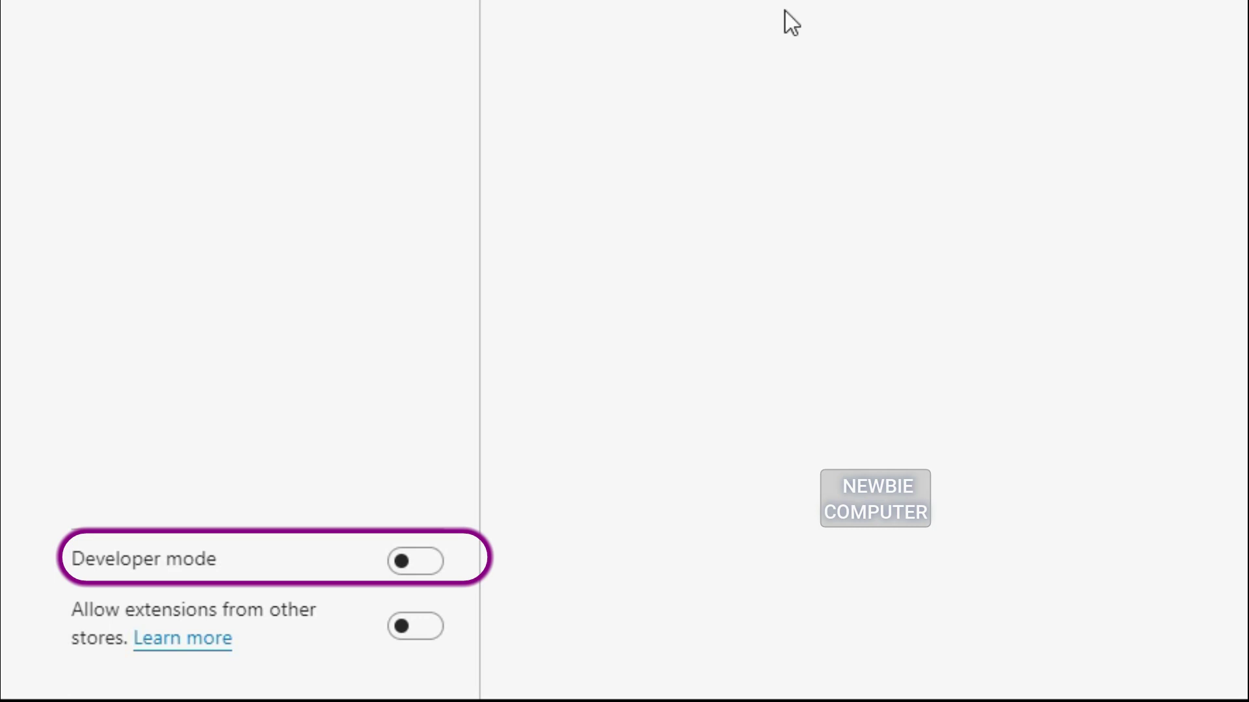
{"action": "left_click", "coordinate": [422, 567]}
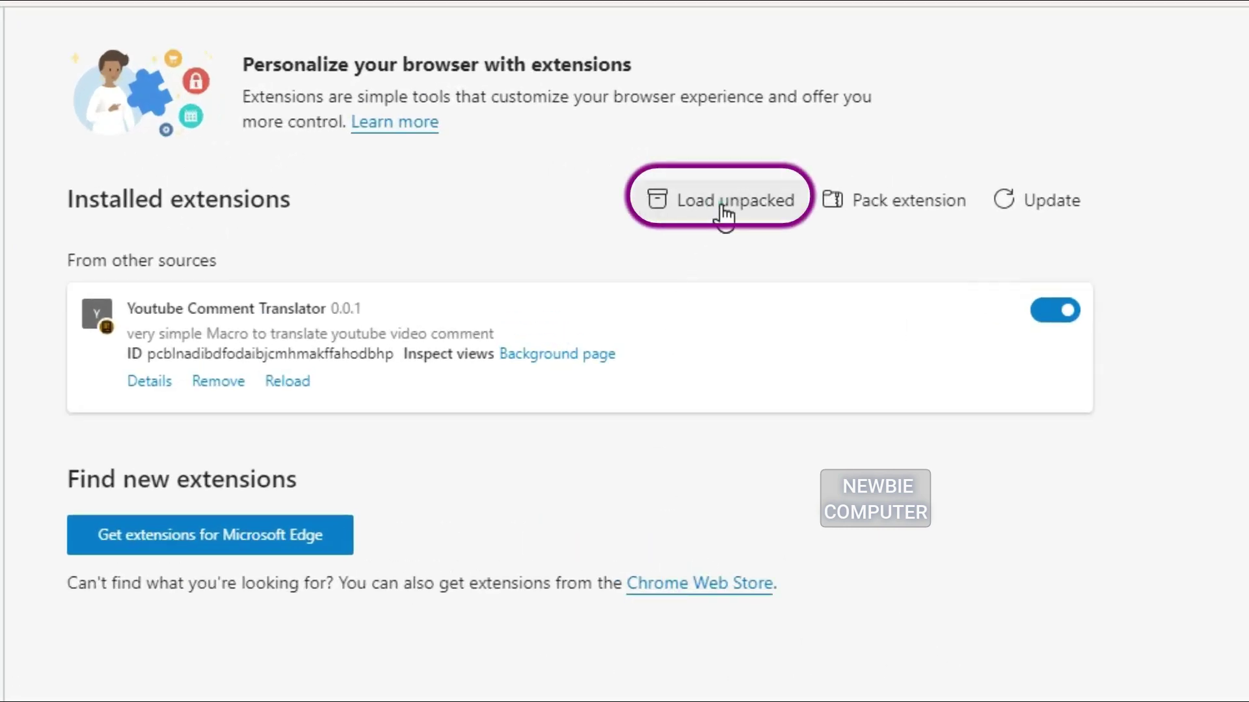
Load D: > JavaScript > test > ext-test unpacked, adding Demo Extension 1.0.0 to Edge.
{"action": "left_click", "coordinate": [724, 204]}
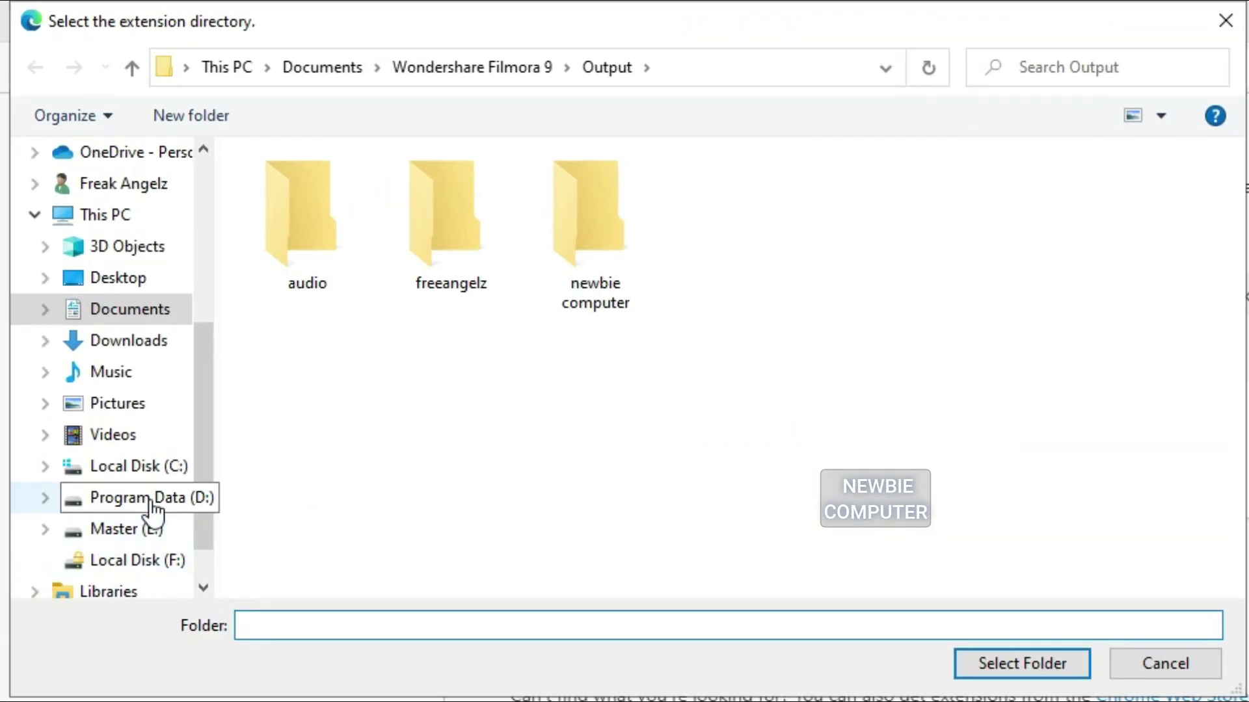
{"action": "left_click", "coordinate": [146, 499]}
{"action": "scroll", "coordinate": [364, 488], "scroll_direction": "down", "scroll_amount": 2}
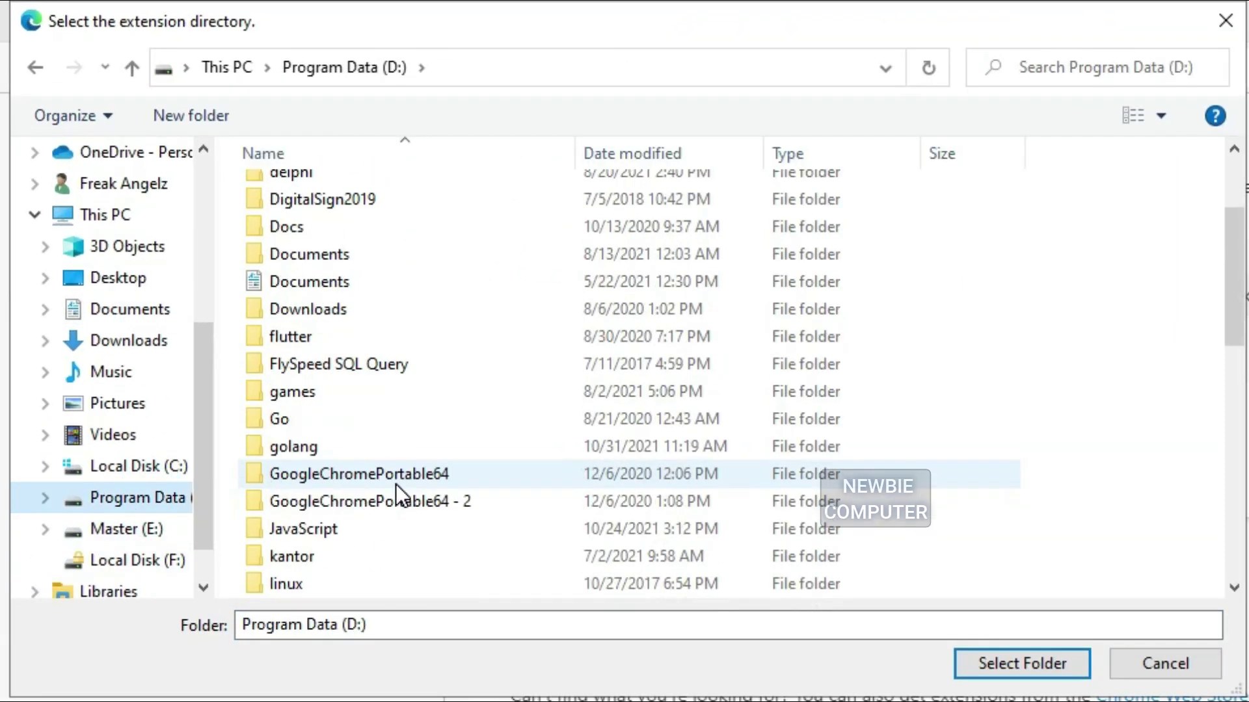
{"action": "double_click", "coordinate": [324, 535]}
{"action": "scroll", "coordinate": [340, 494], "scroll_direction": "down", "scroll_amount": 2}
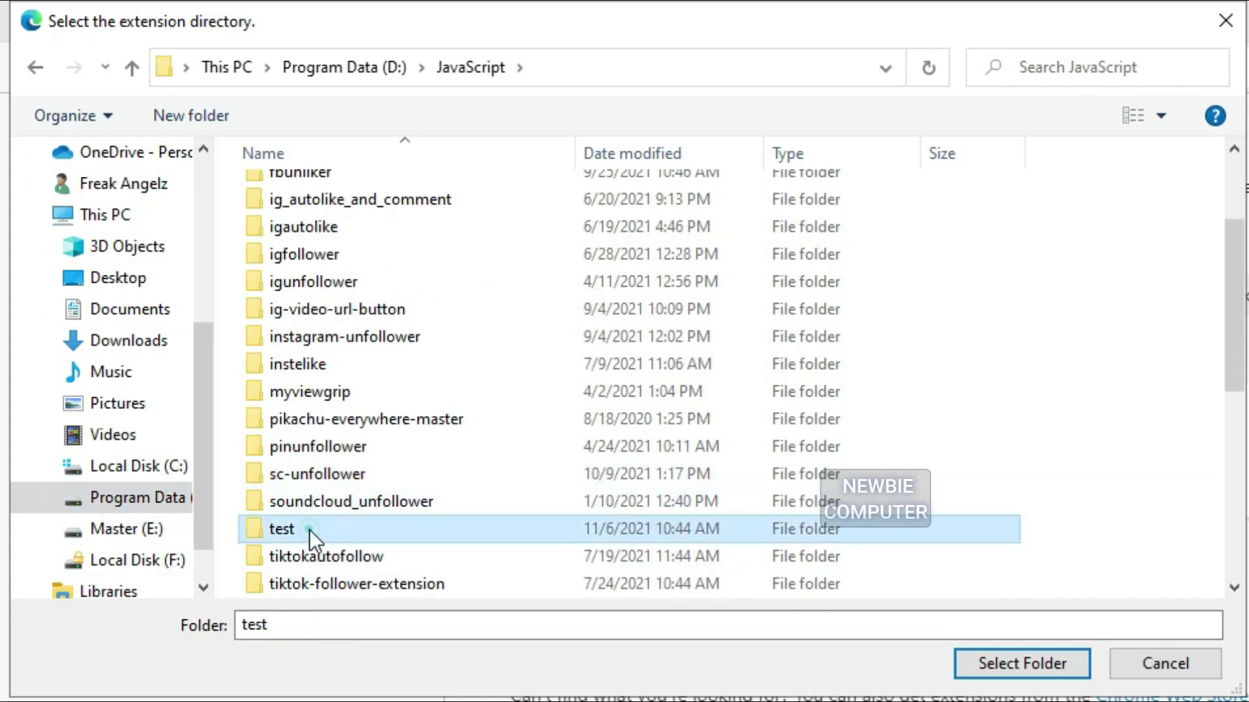
{"action": "double_click", "coordinate": [309, 529]}
{"action": "left_click", "coordinate": [307, 191]}
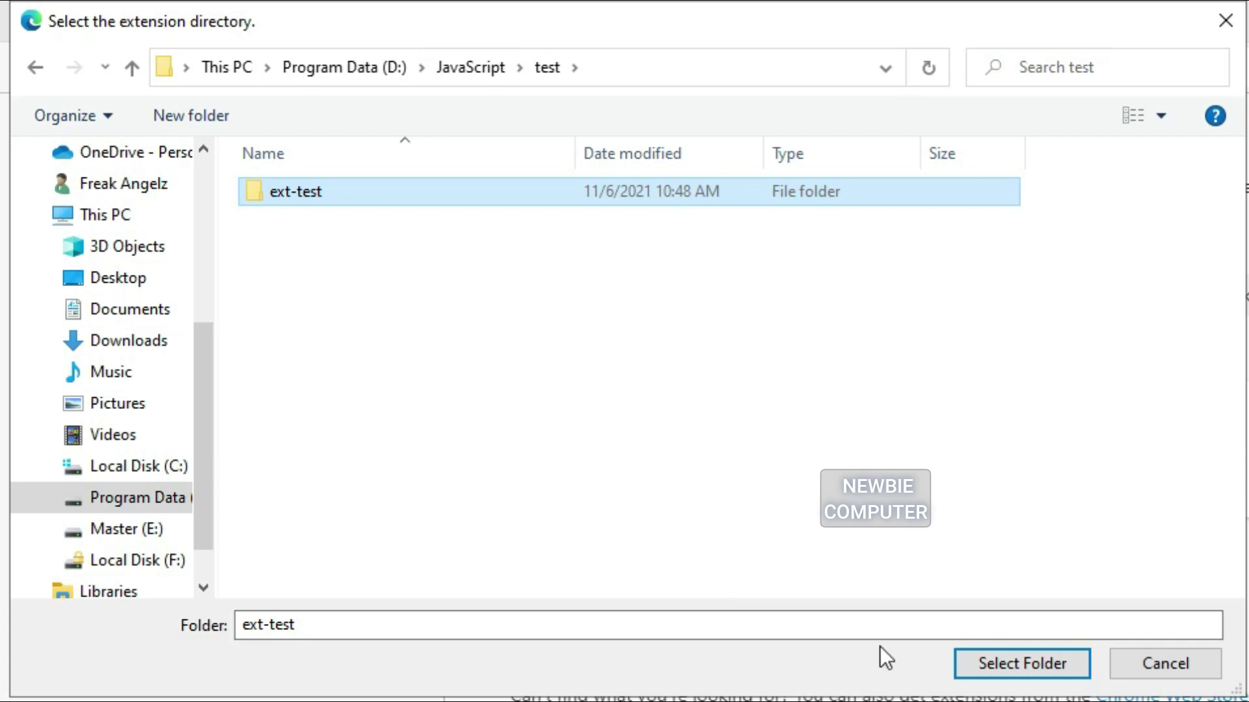
{"action": "left_click", "coordinate": [990, 664]}
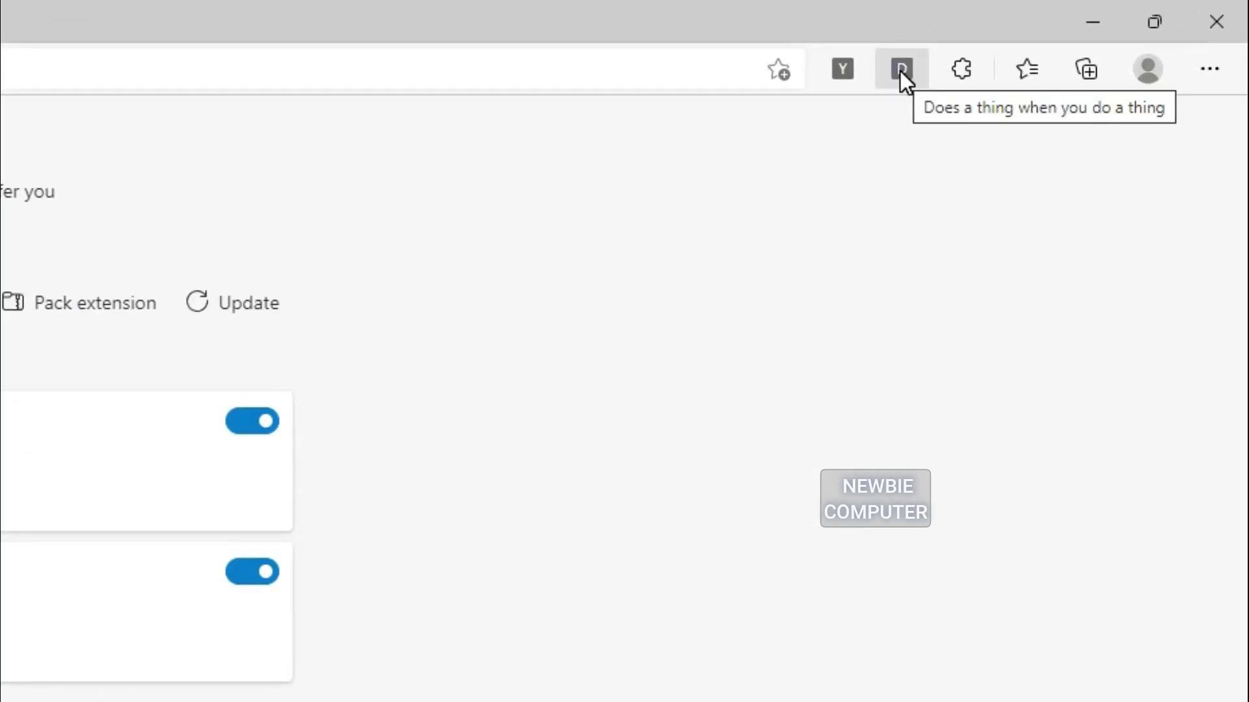
Show the Demo Extension popup reading 'This is the popup html', then close Edge.
{"action": "left_click", "coordinate": [901, 72]}
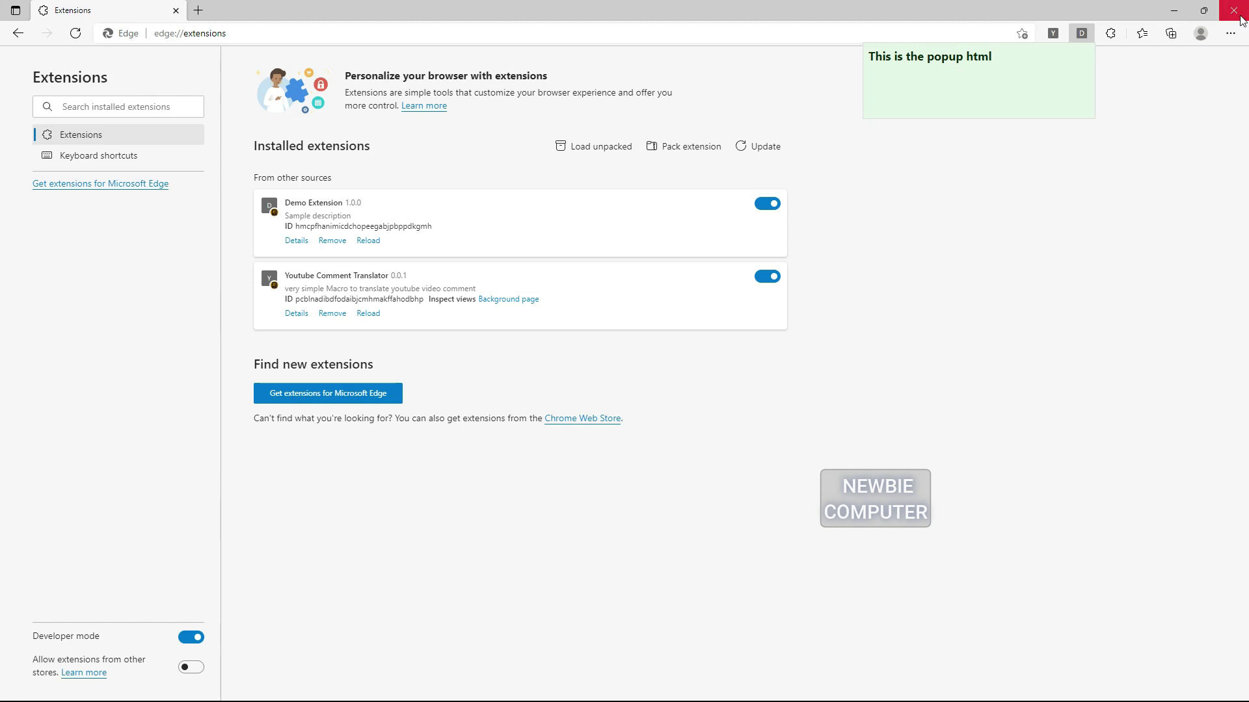
{"action": "left_click", "coordinate": [1234, 10]}
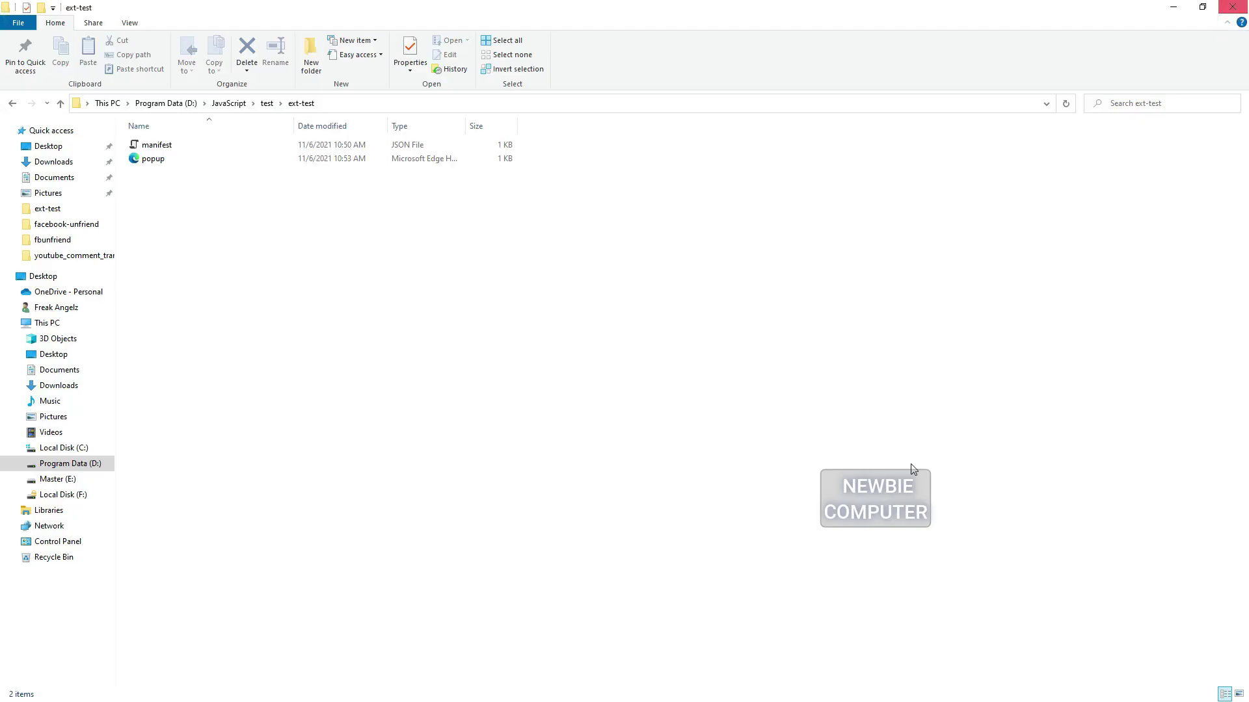
{"action": "key", "text": "super"}
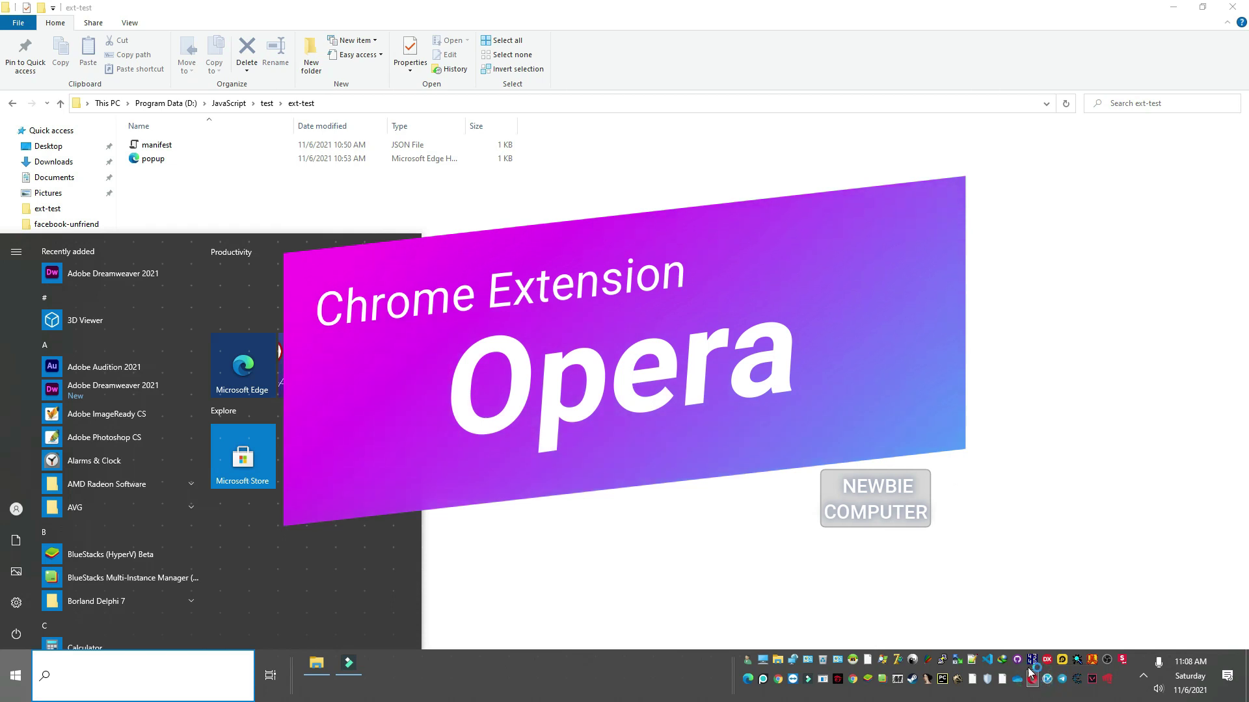
Launch the Opera browser from the Start menu.
{"action": "left_click", "coordinate": [675, 195]}
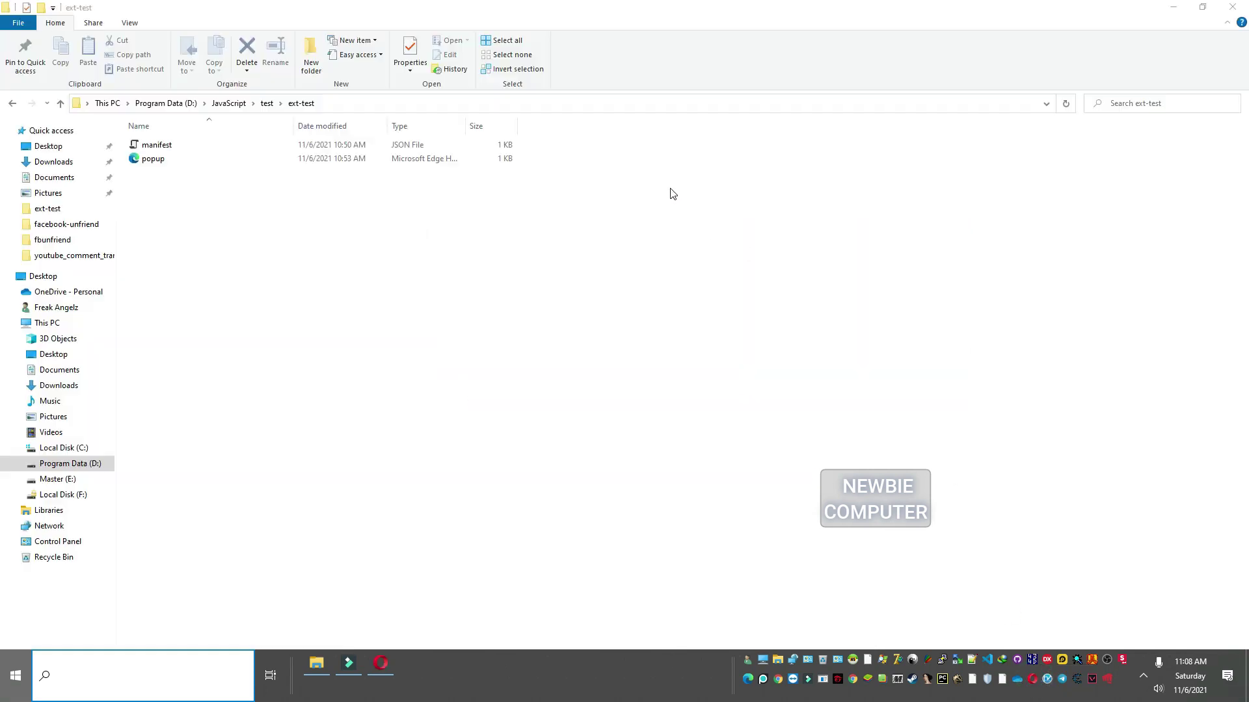
{"action": "key", "text": "super"}
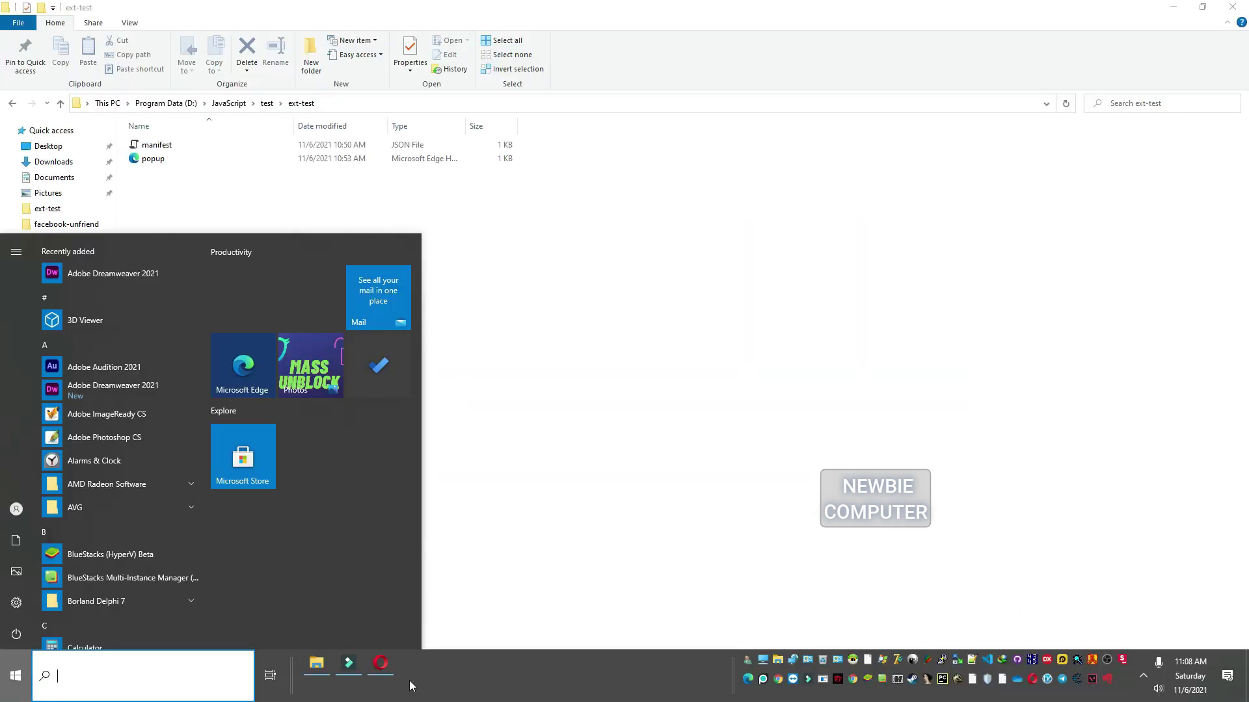
{"action": "left_click", "coordinate": [410, 680]}
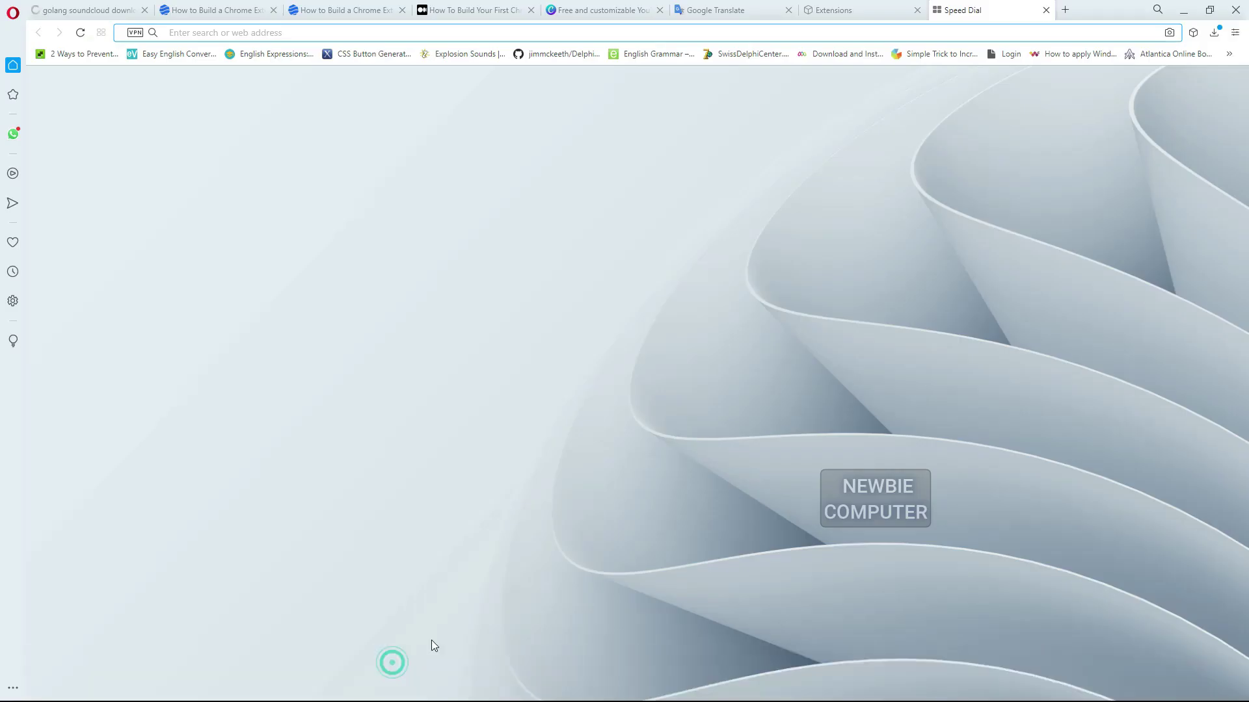
Close the leftover Extensions tab and browse Opera's installed extensions on the management page.
{"action": "left_click", "coordinate": [917, 10]}
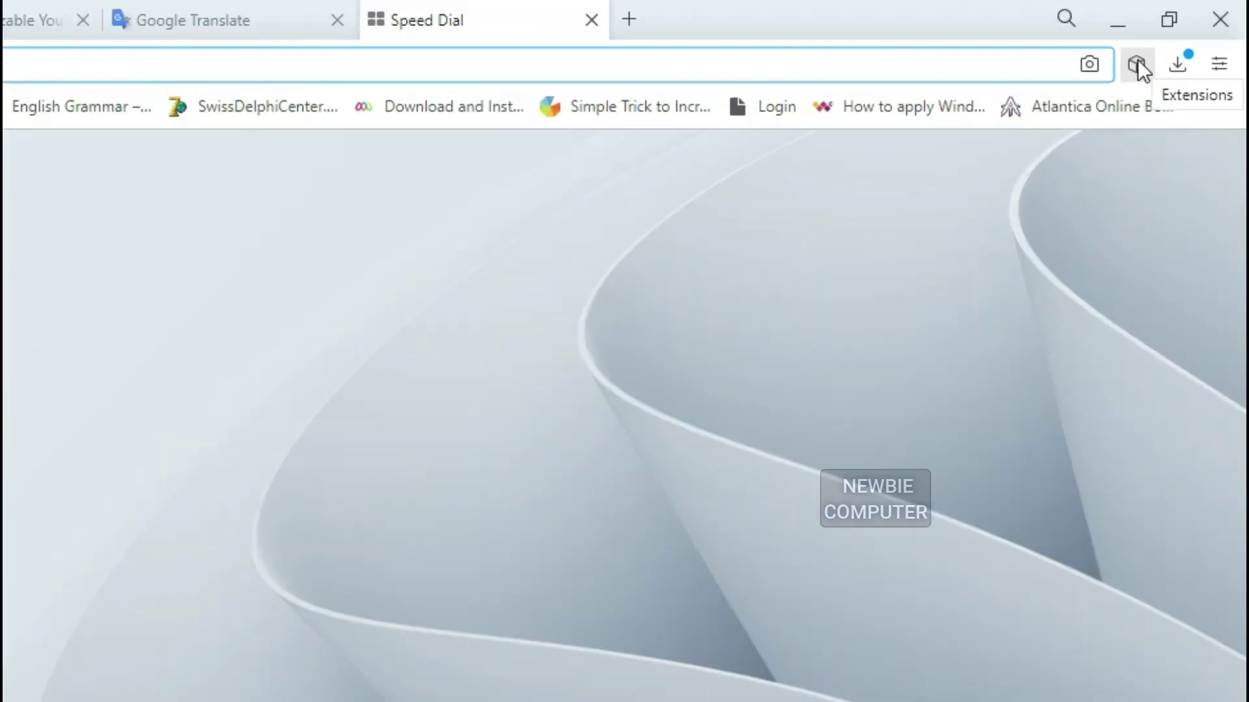
{"action": "left_click", "coordinate": [1191, 36]}
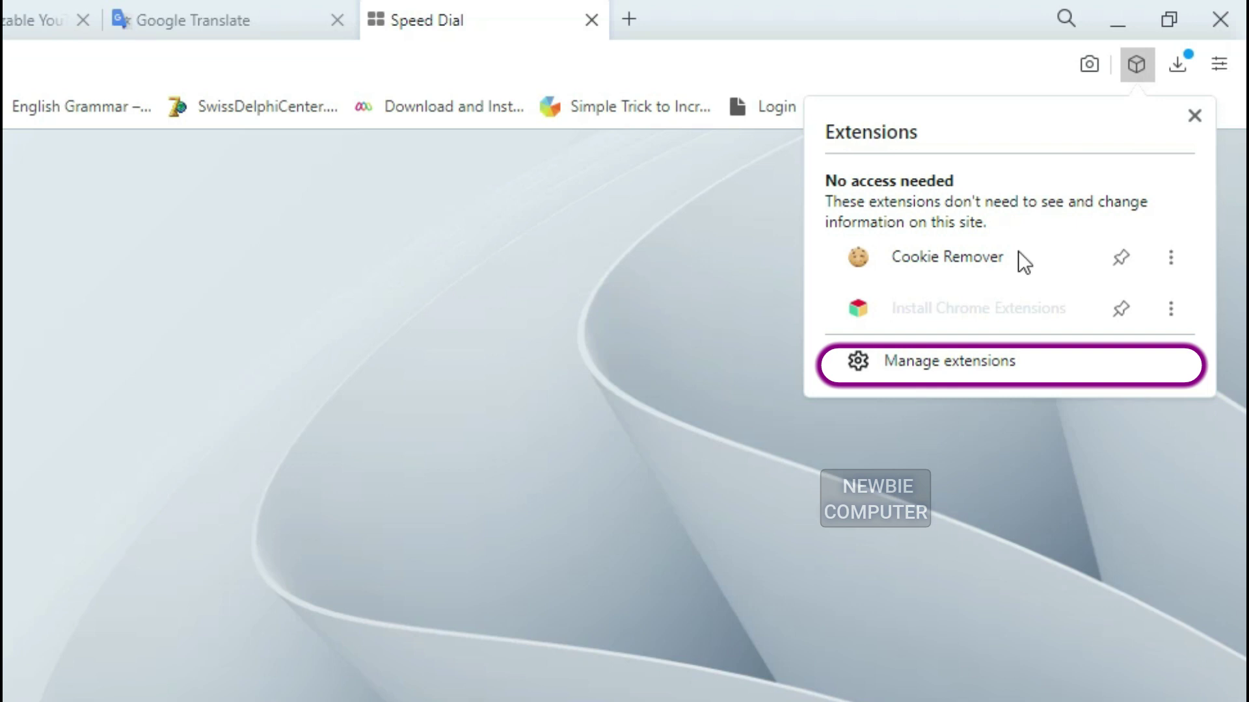
{"action": "left_click", "coordinate": [903, 373]}
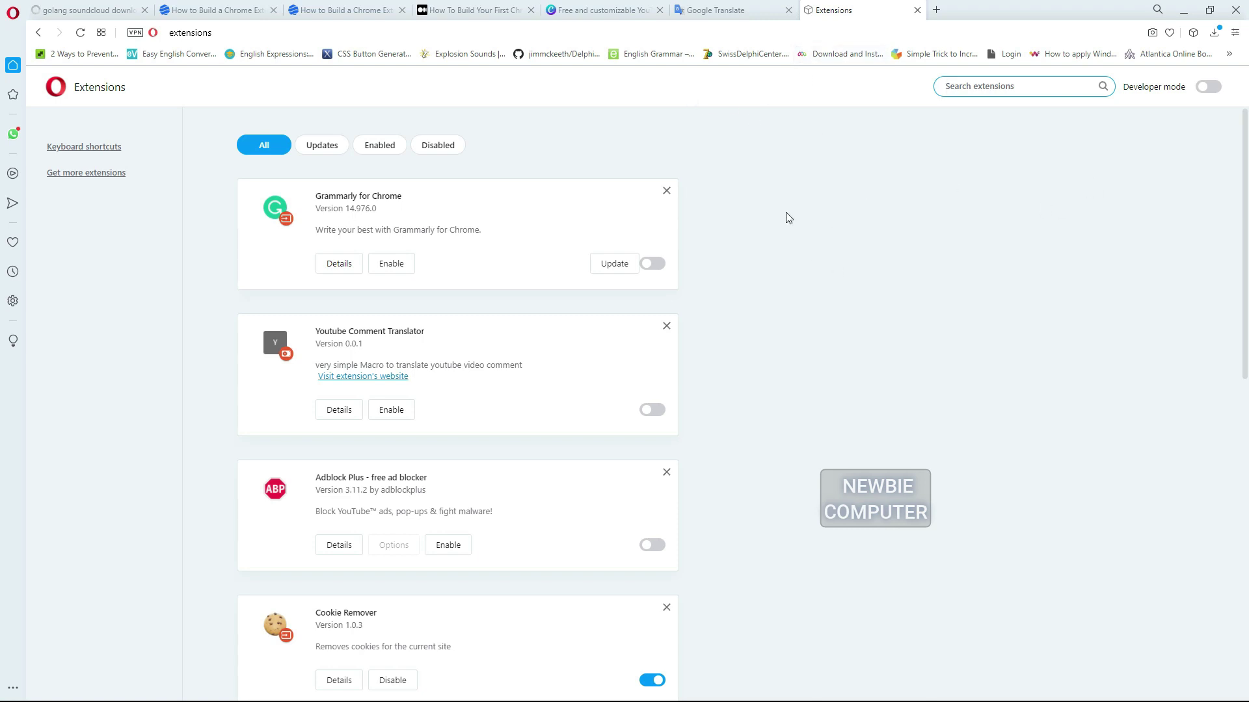
{"action": "scroll", "coordinate": [748, 202], "scroll_direction": "down", "scroll_amount": 4}
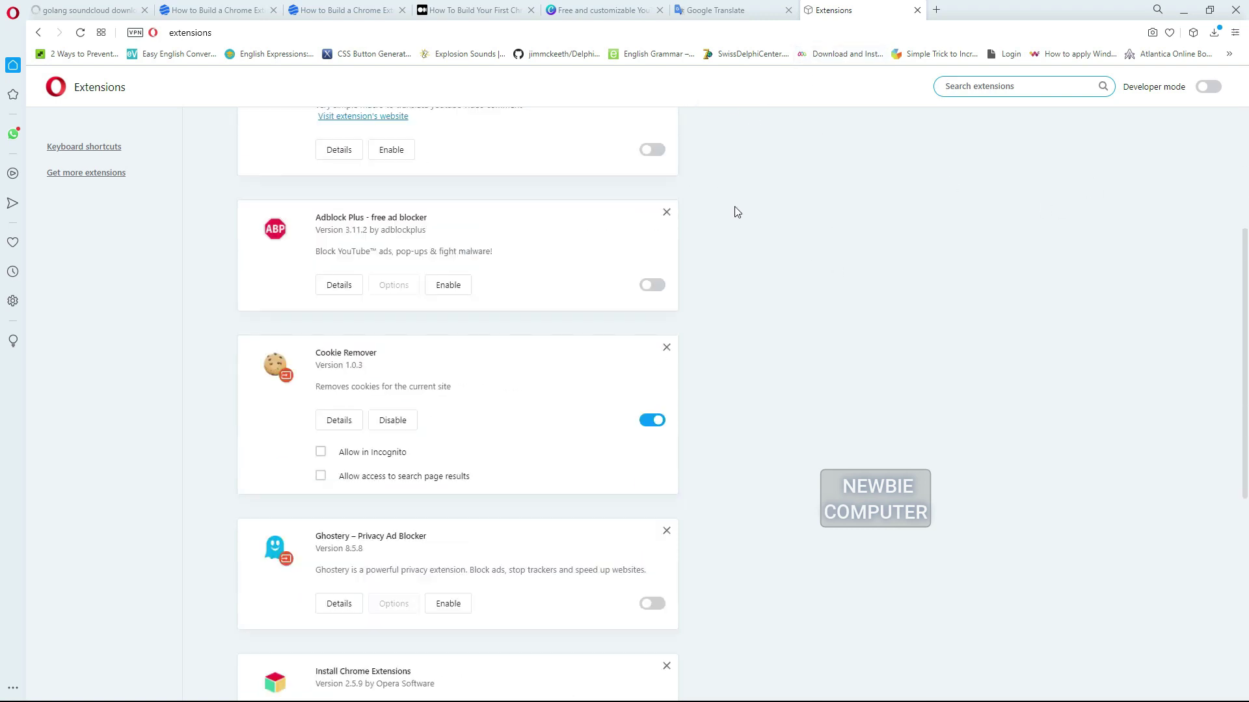
{"action": "scroll", "coordinate": [738, 212], "scroll_direction": "down", "scroll_amount": 1}
{"action": "scroll", "coordinate": [736, 212], "scroll_direction": "down", "scroll_amount": 3}
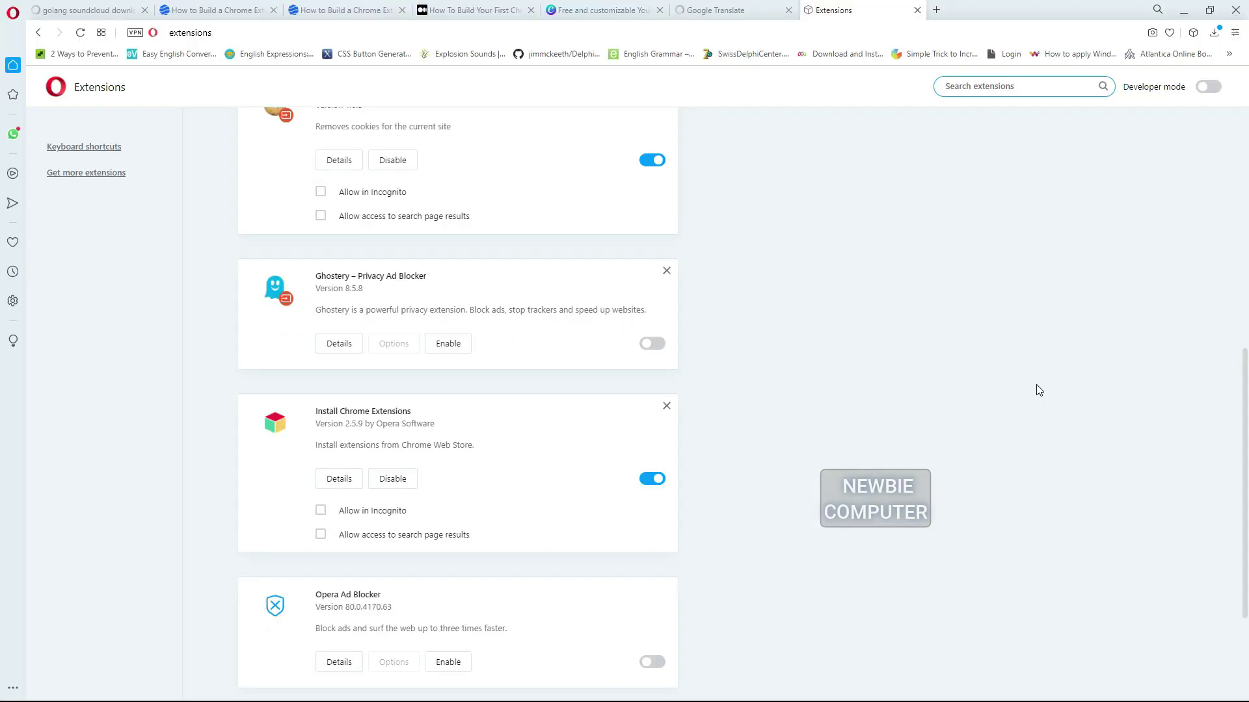
{"action": "scroll", "coordinate": [1039, 391], "scroll_direction": "up", "scroll_amount": 8}
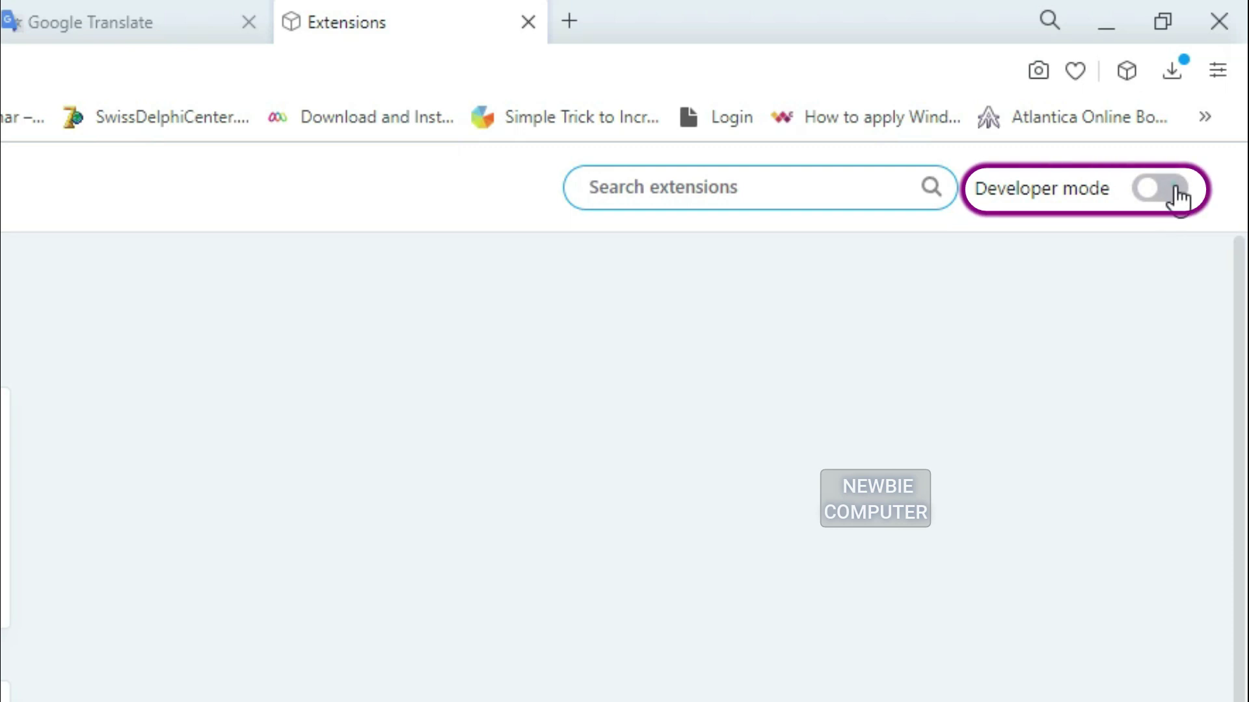
Enable developer mode and load D: > JavaScript > test > ext-test as an unpacked extension.
{"action": "left_click", "coordinate": [1176, 192]}
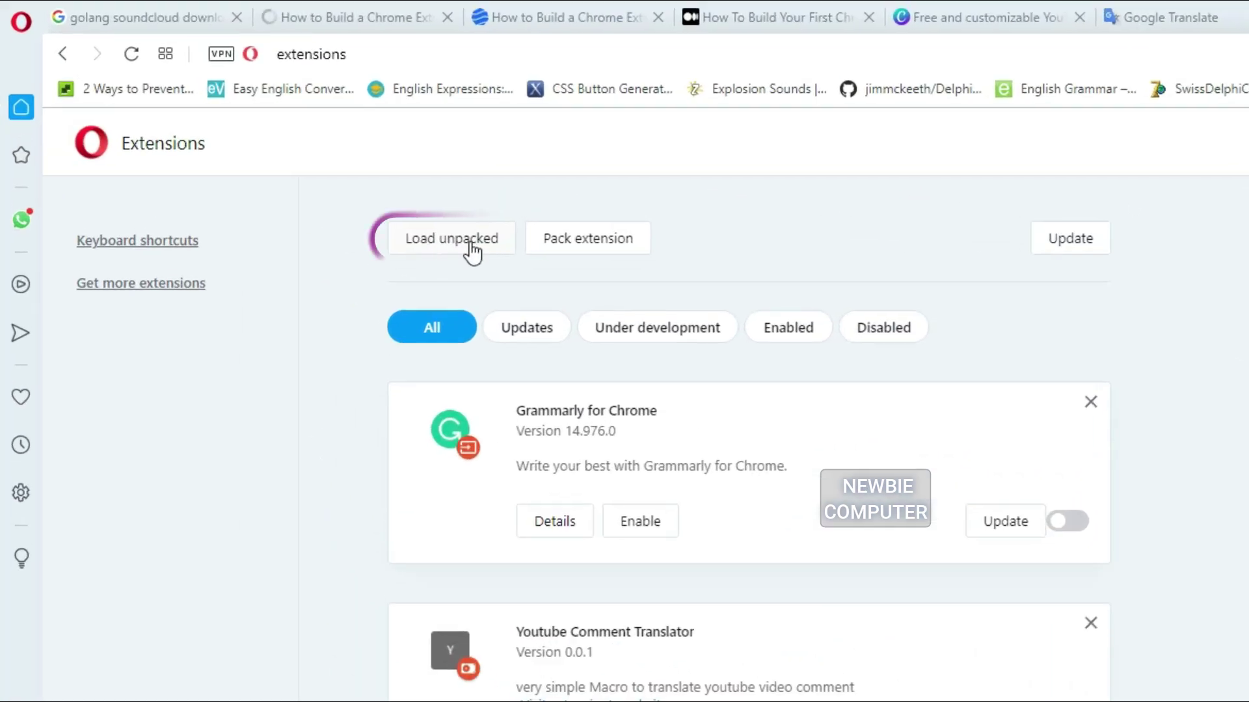
{"action": "left_click", "coordinate": [459, 250]}
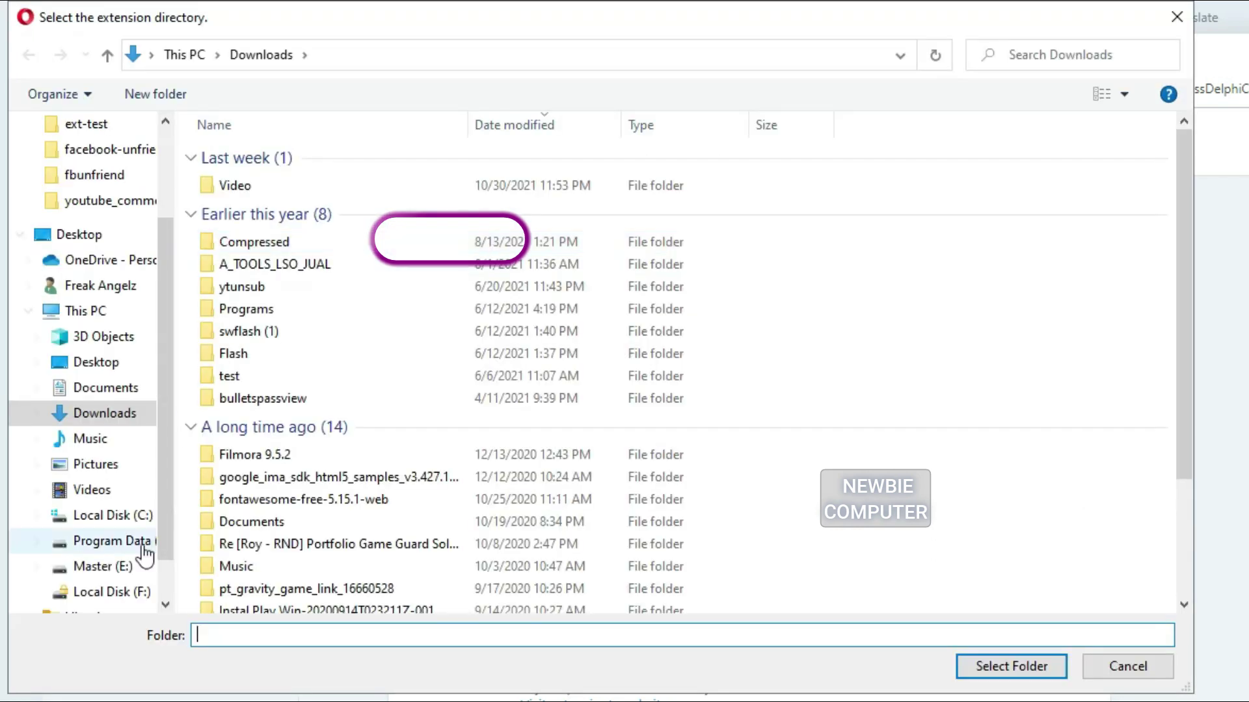
{"action": "left_click", "coordinate": [112, 541]}
{"action": "scroll", "coordinate": [390, 455], "scroll_direction": "down", "scroll_amount": 1}
{"action": "double_click", "coordinate": [267, 448]}
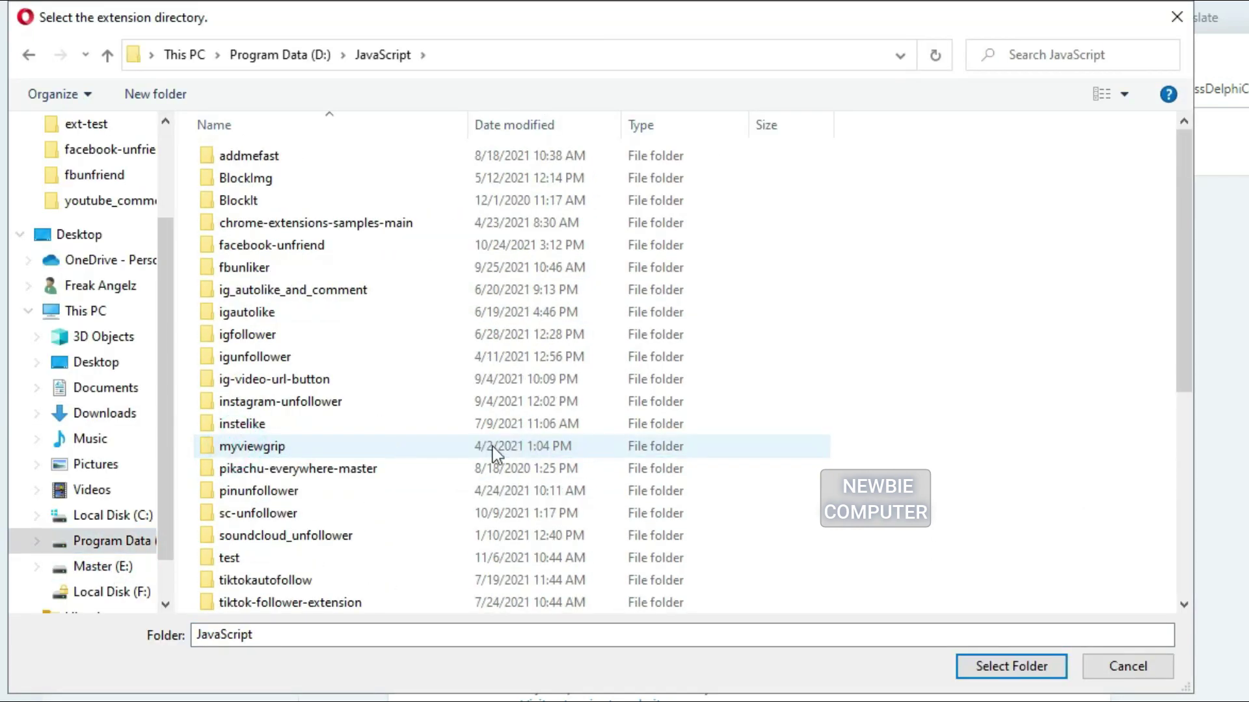
{"action": "double_click", "coordinate": [250, 558]}
{"action": "left_click", "coordinate": [248, 159]}
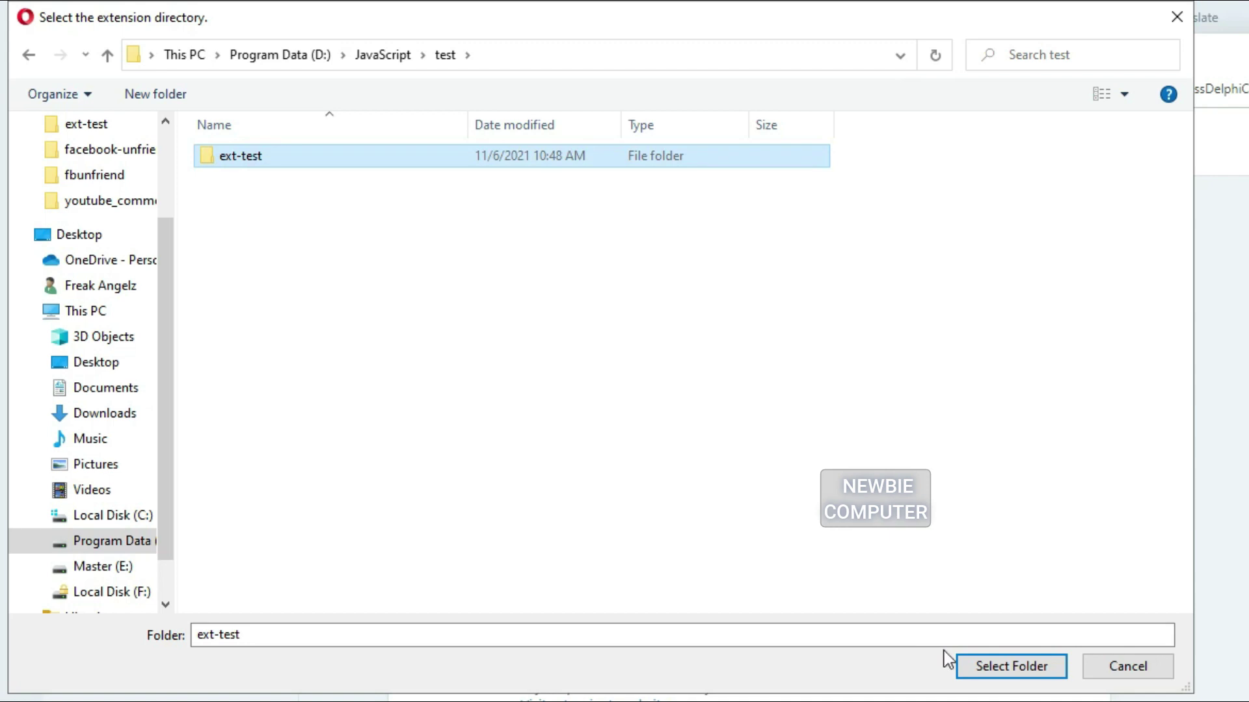
{"action": "left_click", "coordinate": [996, 668]}
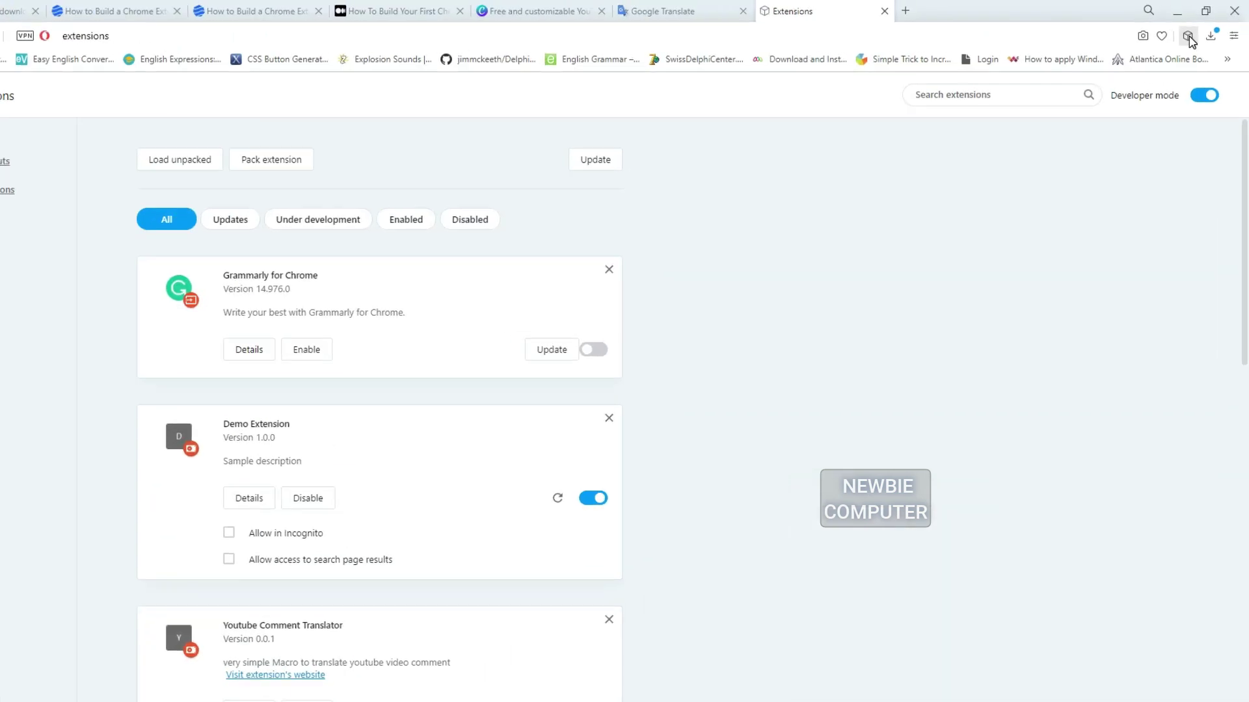
Run Demo Extension from Opera's toolbar extensions list.
{"action": "left_click", "coordinate": [1189, 37]}
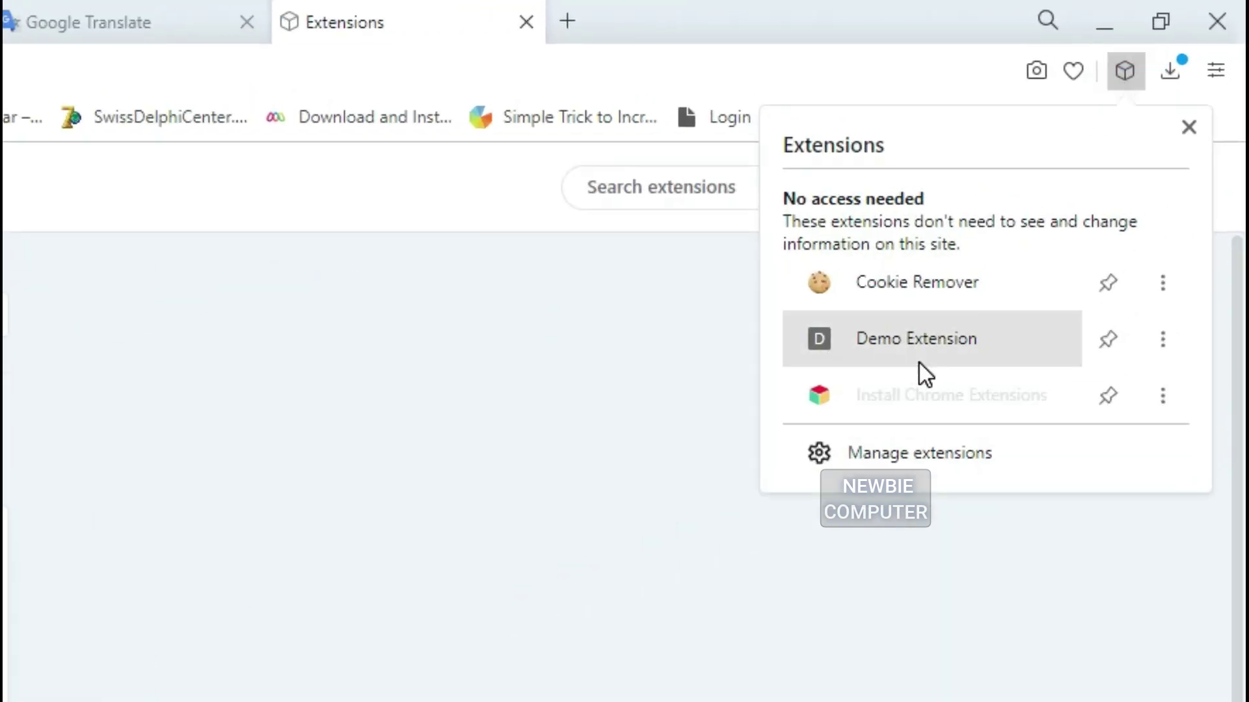
{"action": "left_click", "coordinate": [884, 342]}
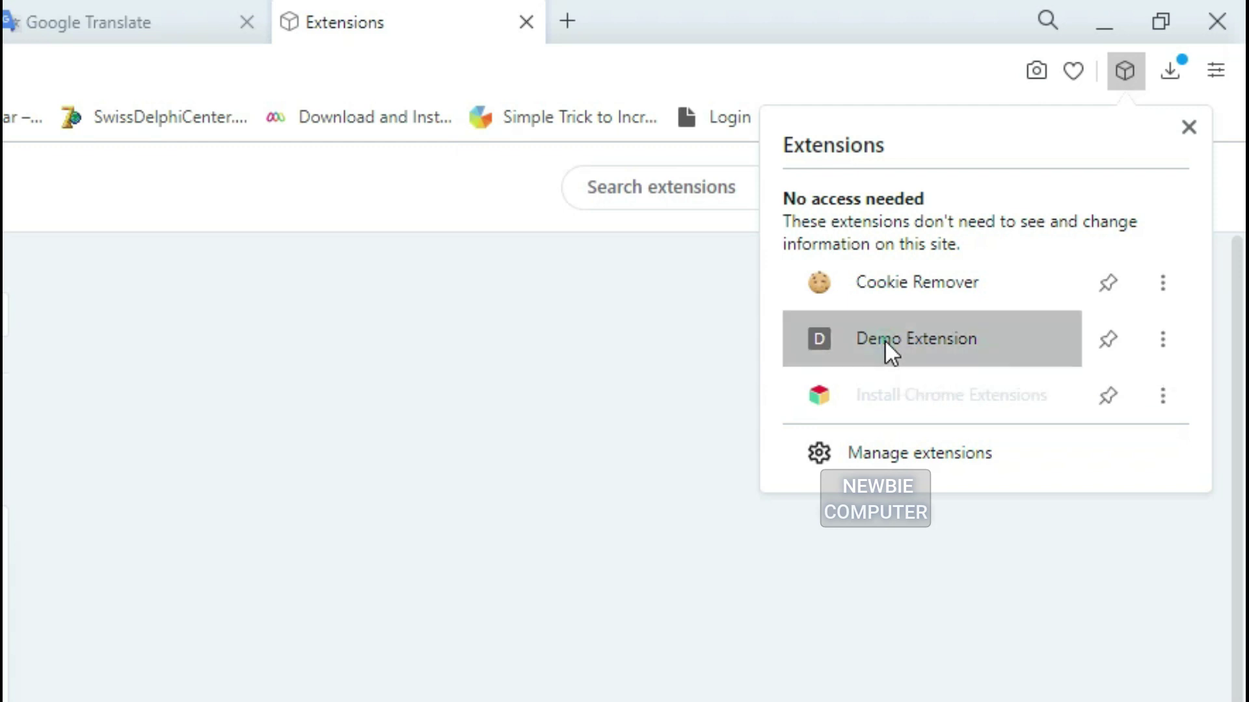